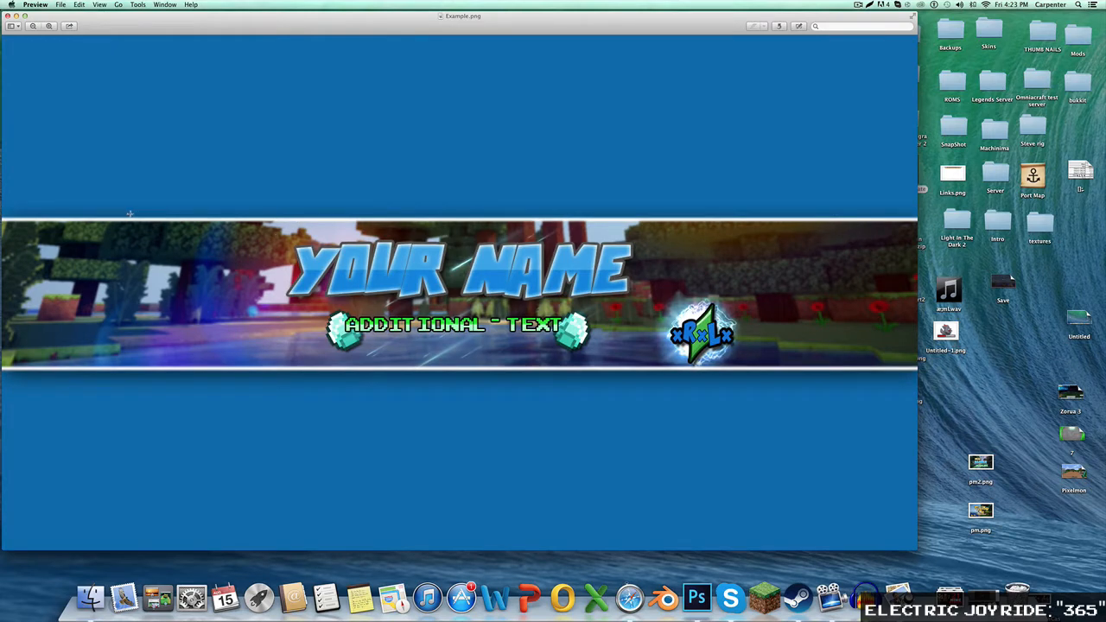
Clear the selection on the Example.png preview and close the image
drag(183, 246, 3, 76)
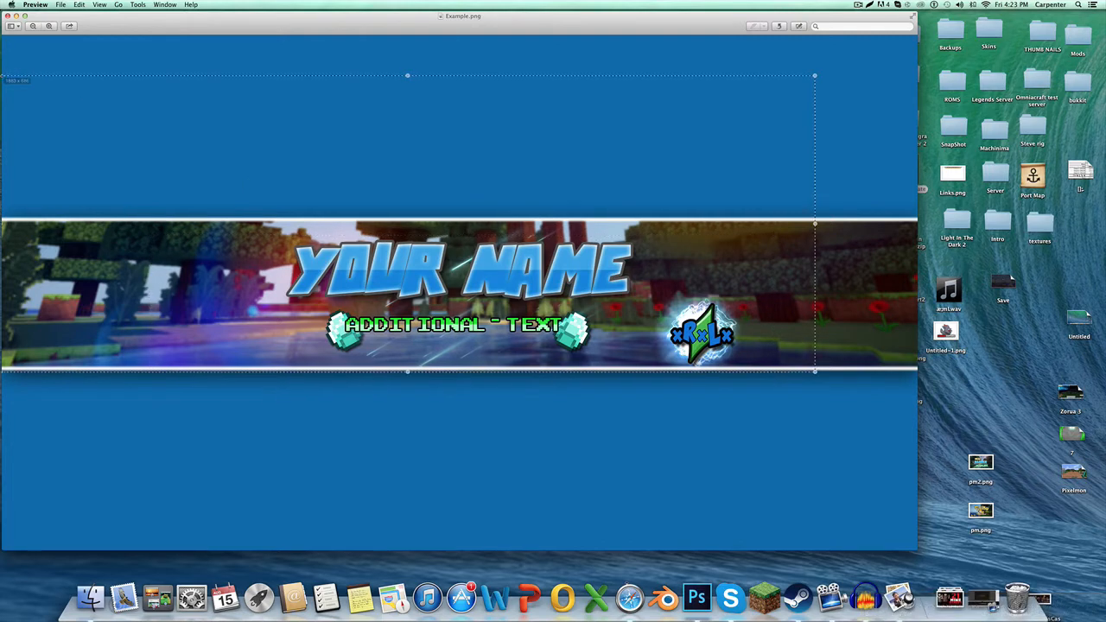
click(348, 61)
click(15, 14)
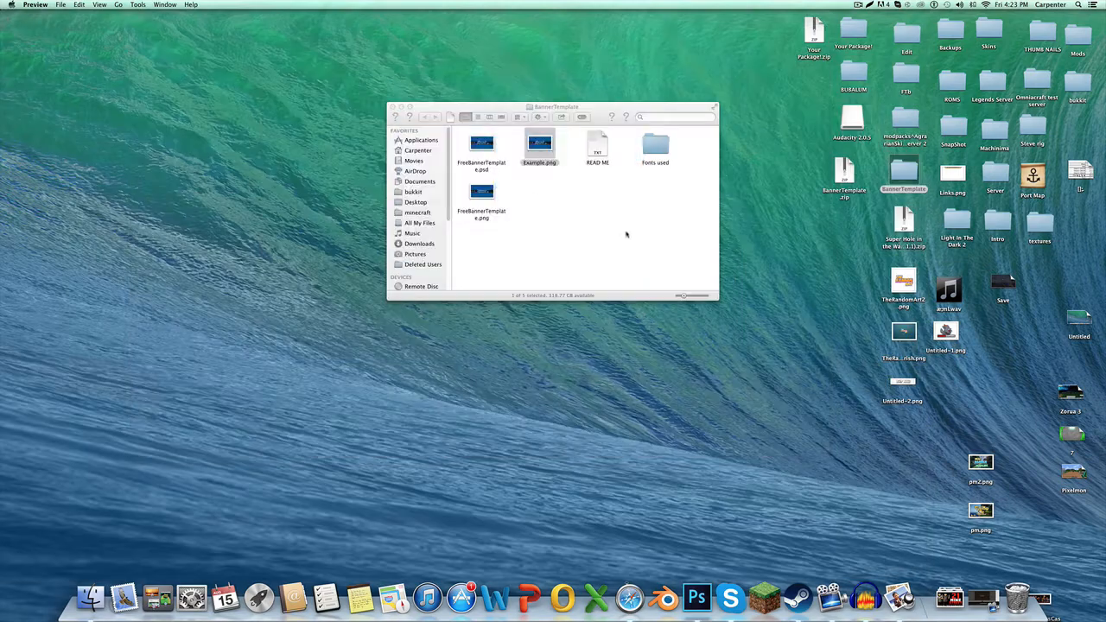
Look through the BannerTemplate folder, including the font files in its Fonts used subfolder
click(530, 168)
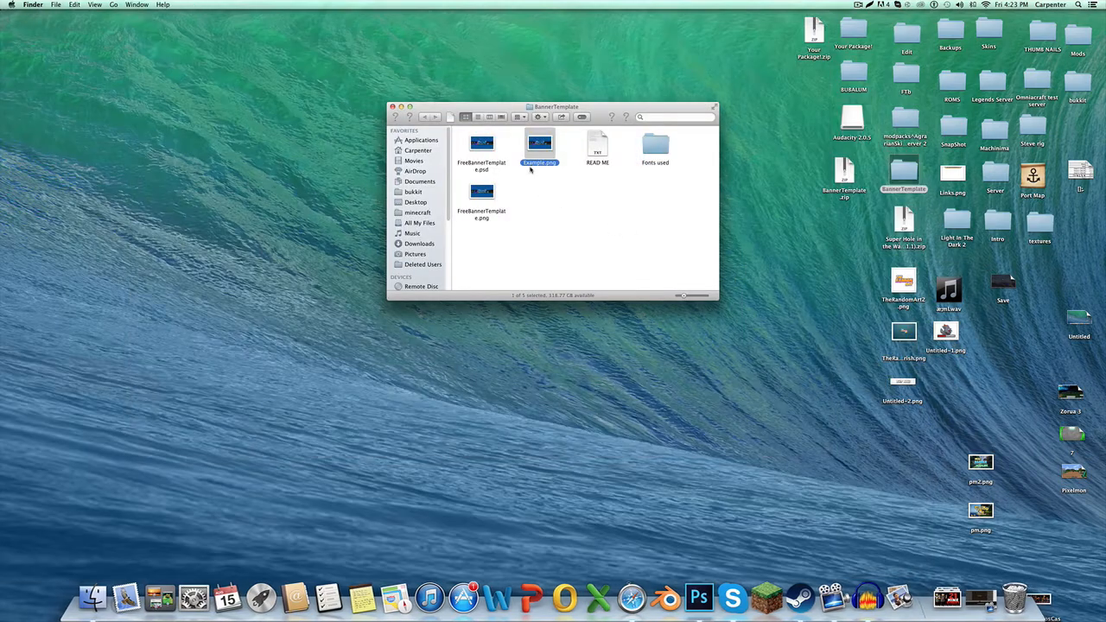
click(598, 145)
click(593, 244)
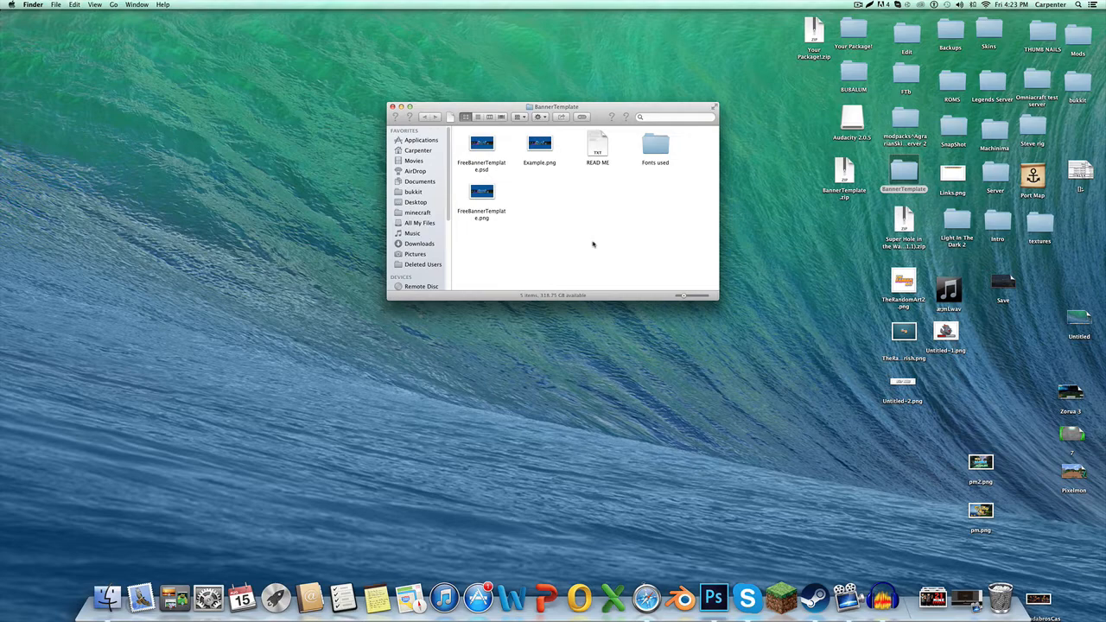
double_click(668, 151)
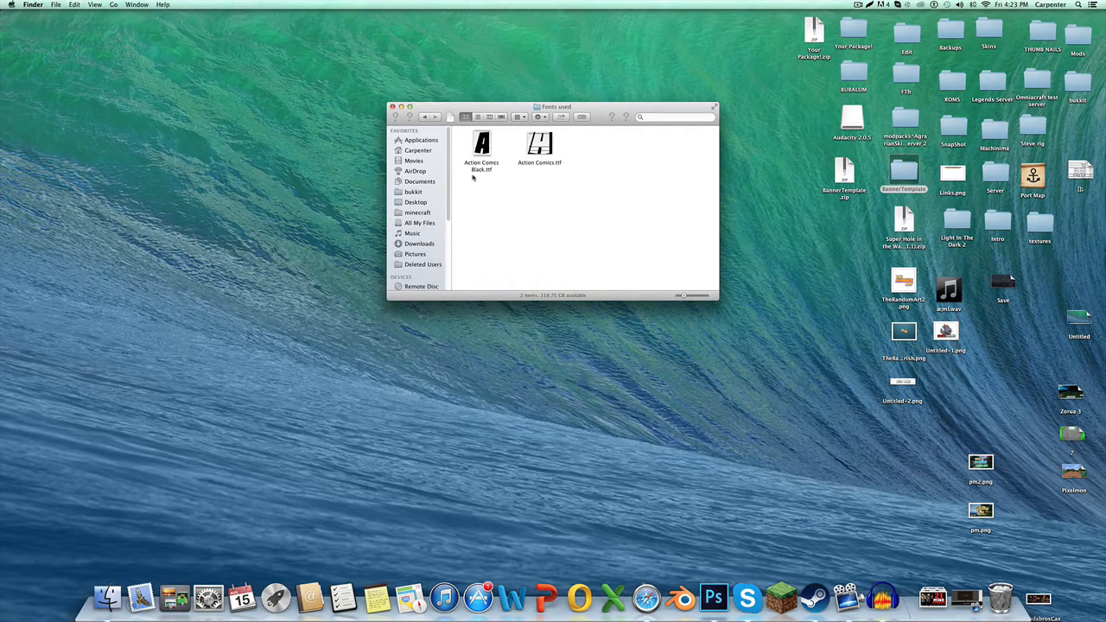
click(424, 117)
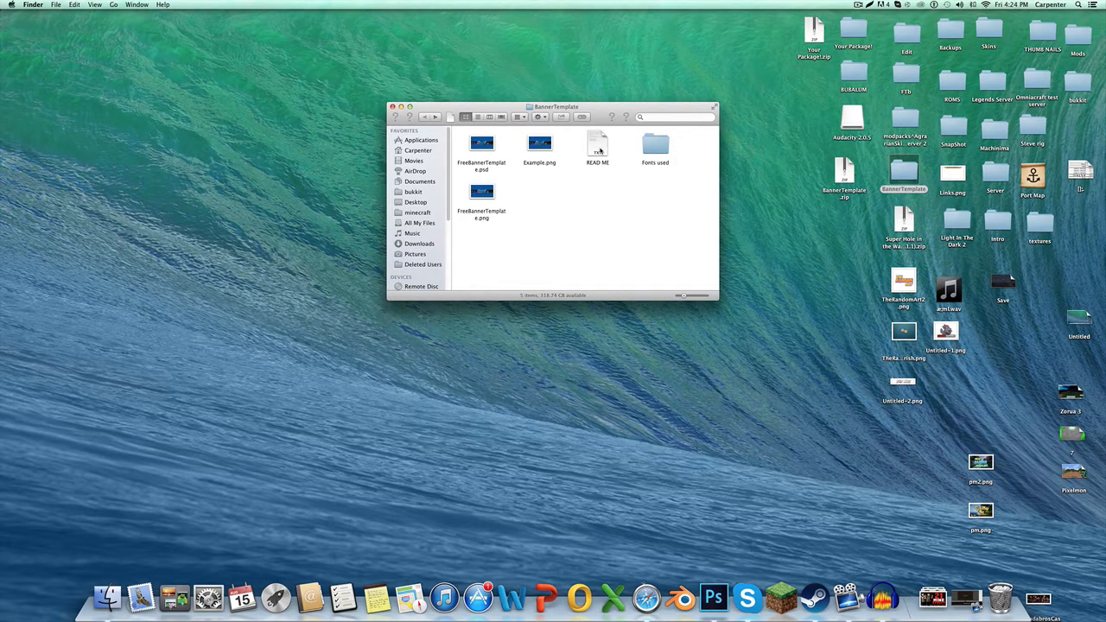
Open FreeBannerTemplate.psd in Photoshop, enlarged to fill the screen, and collapse the Details layer group
double_click(483, 143)
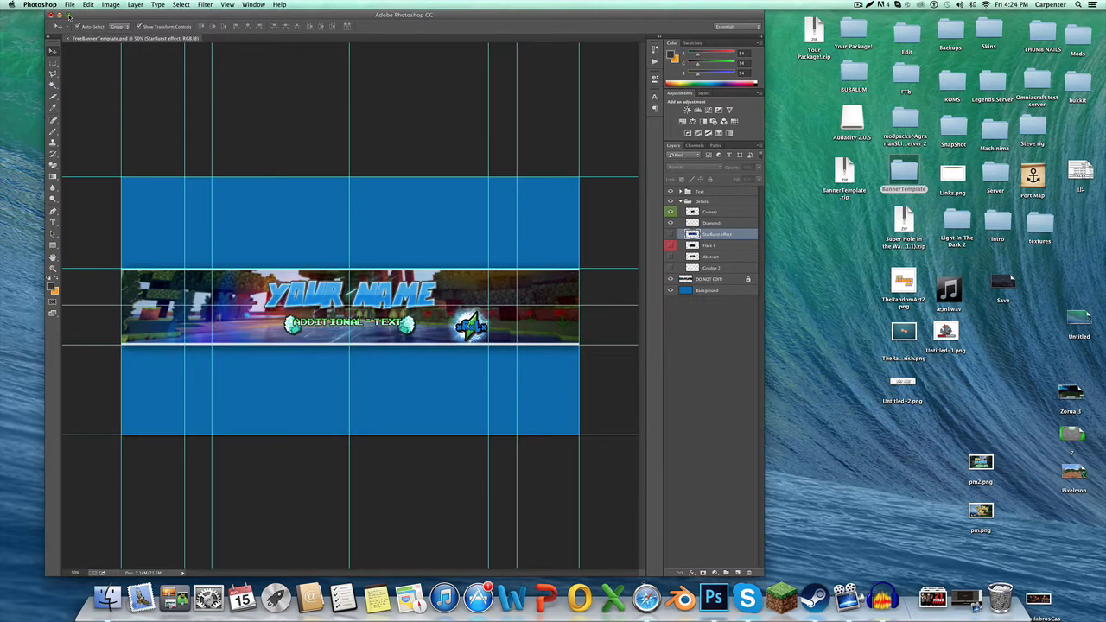
click(67, 15)
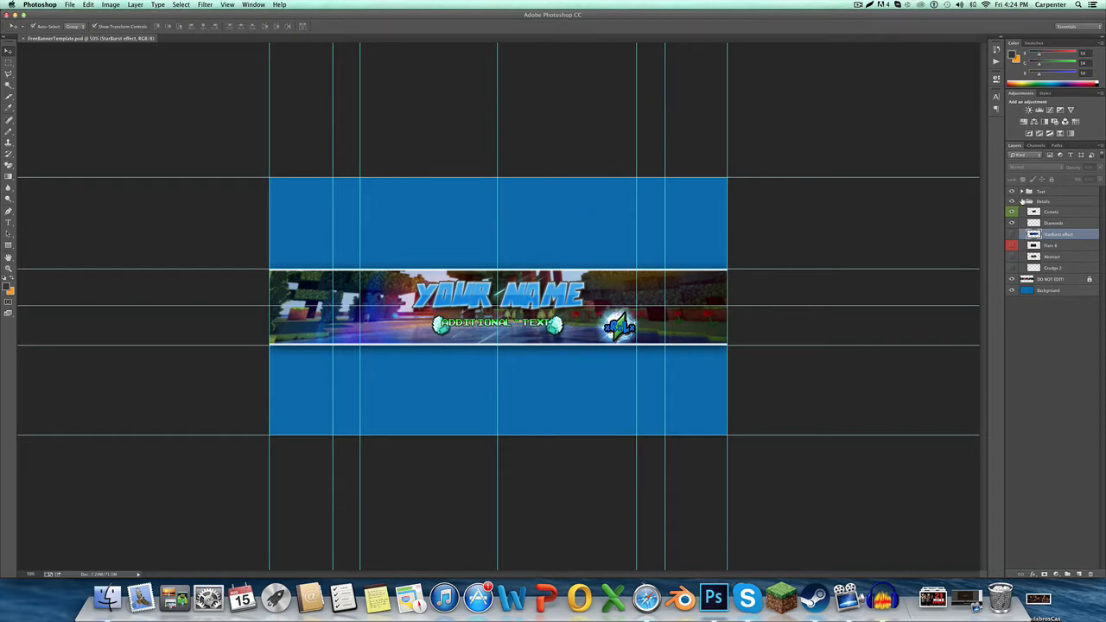
click(1024, 201)
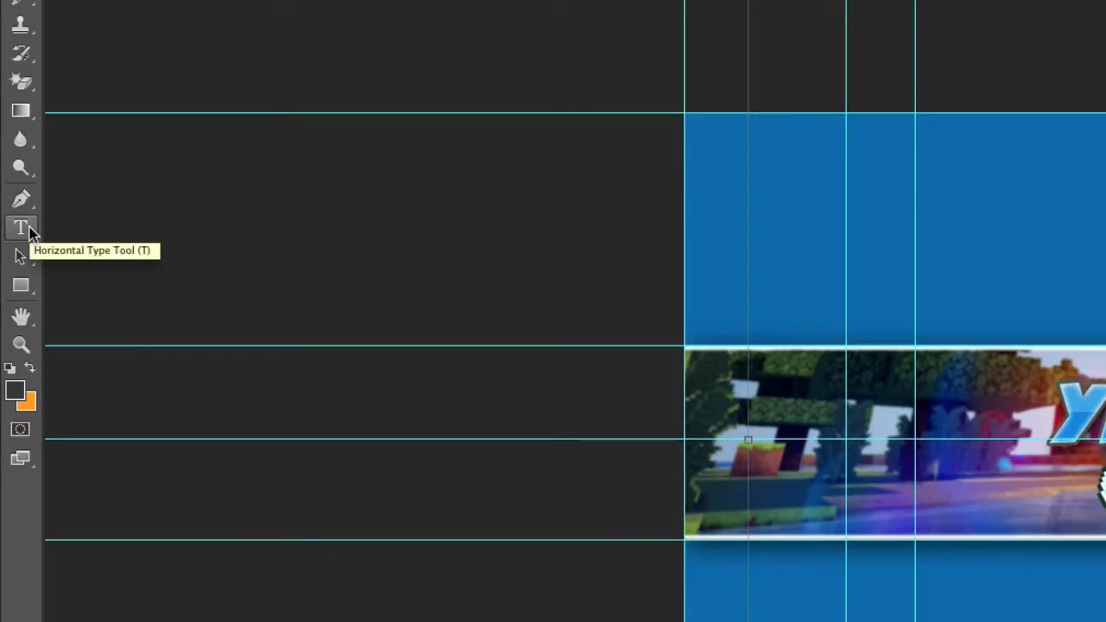
Replace the YOUR NAME title in the Text group with RANDOM LEGEND
click(29, 232)
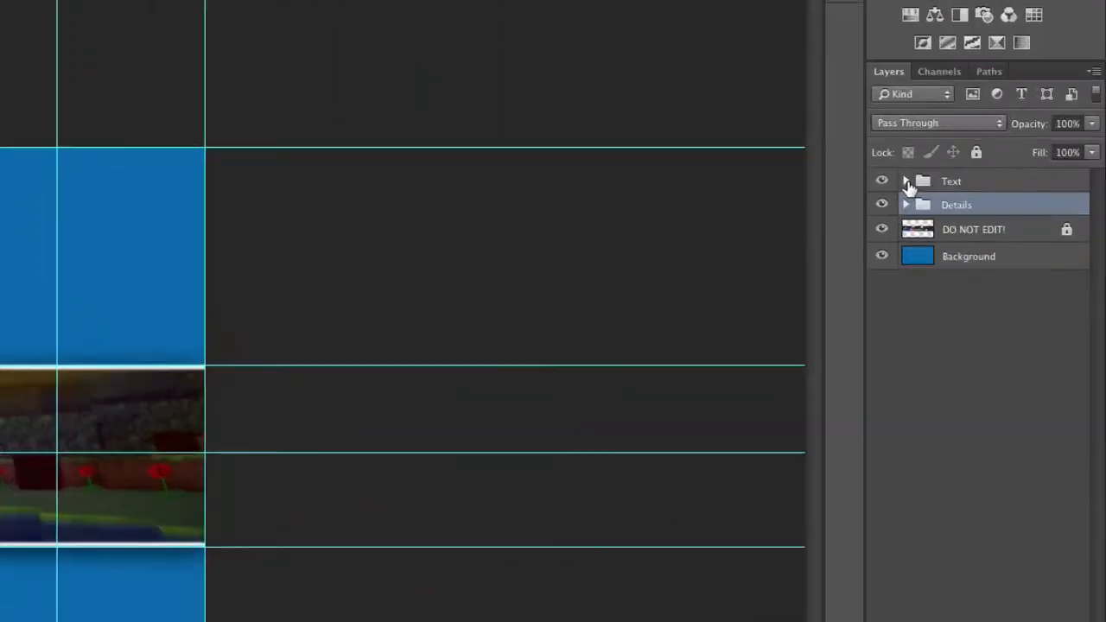
click(1021, 191)
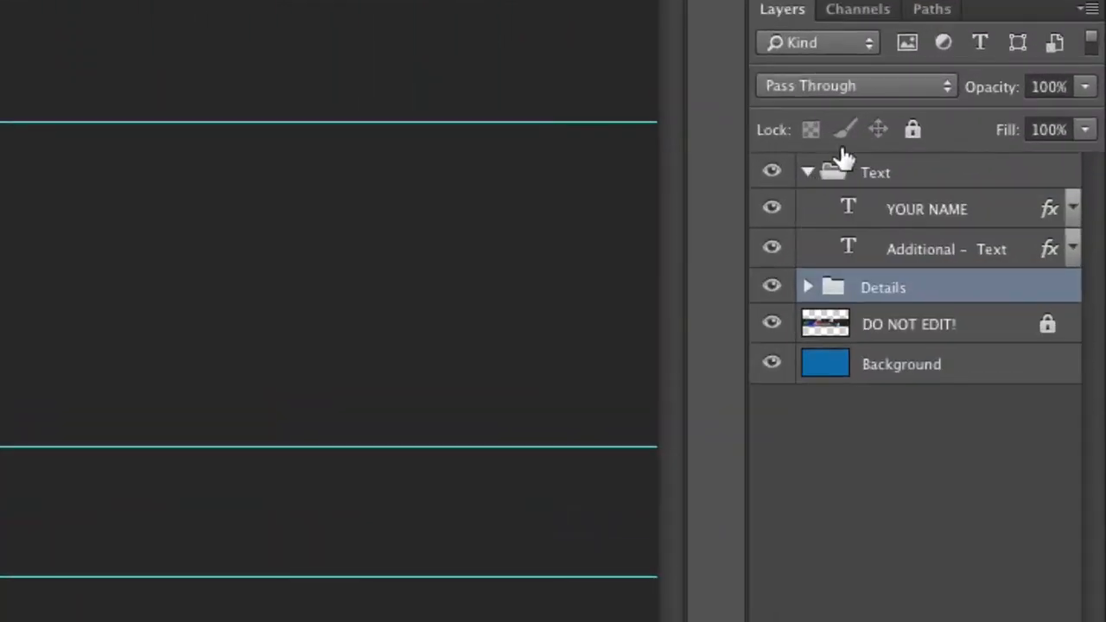
click(893, 212)
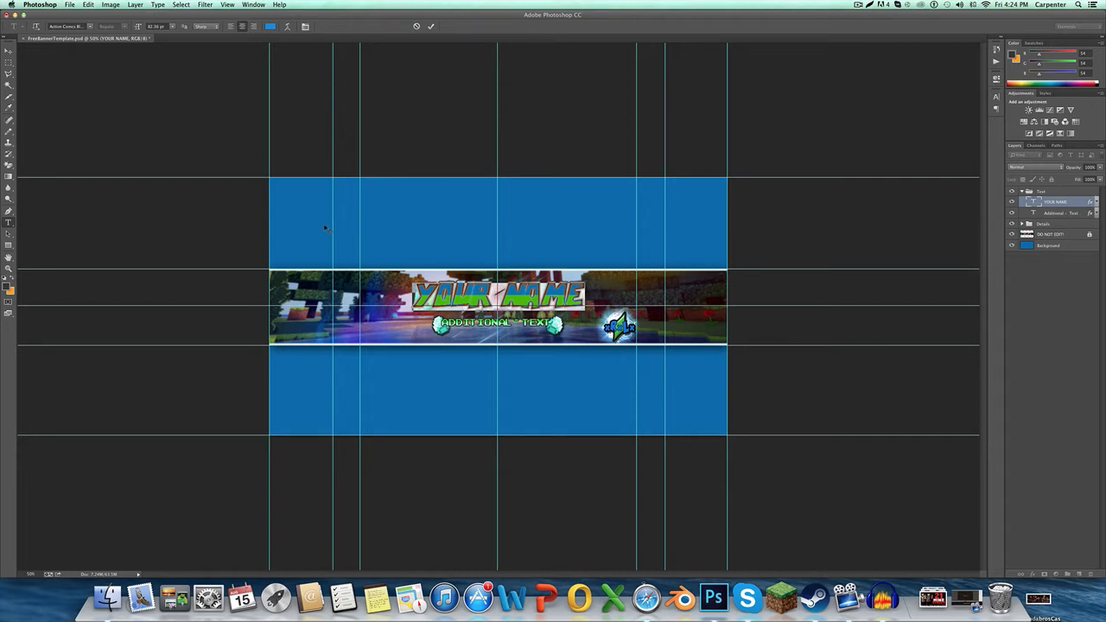
text(KAN)
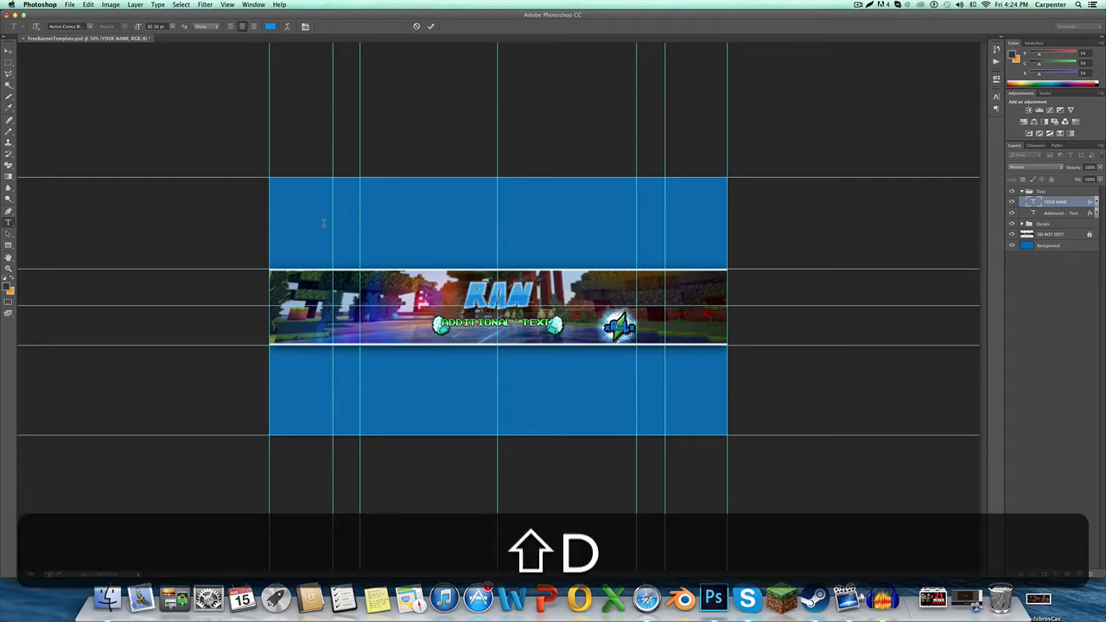
text(DOM L)
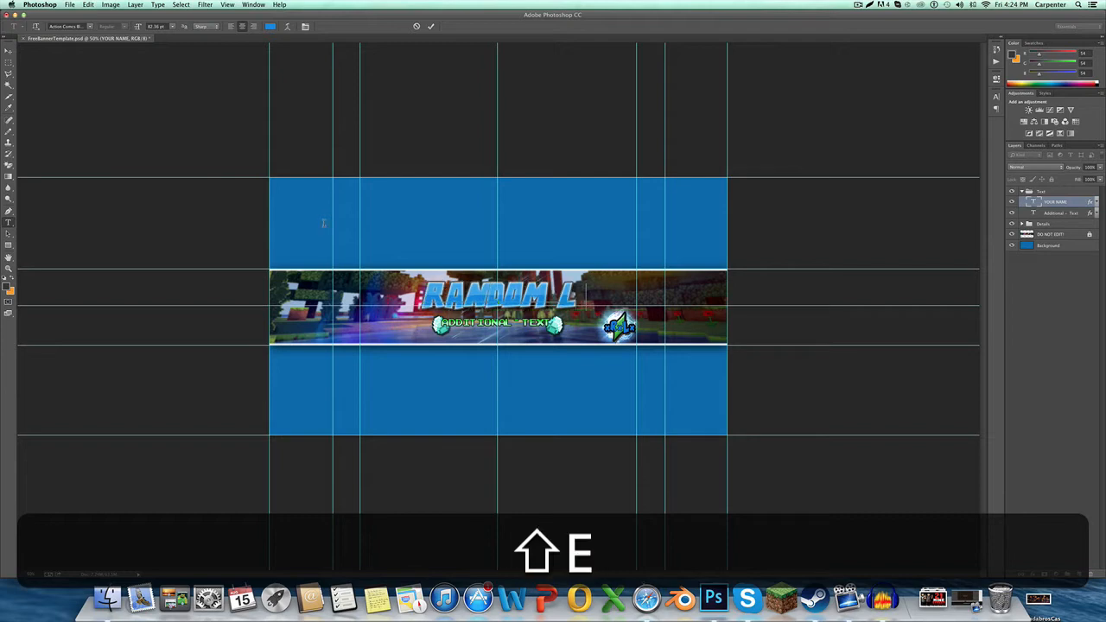
text(EGEND)
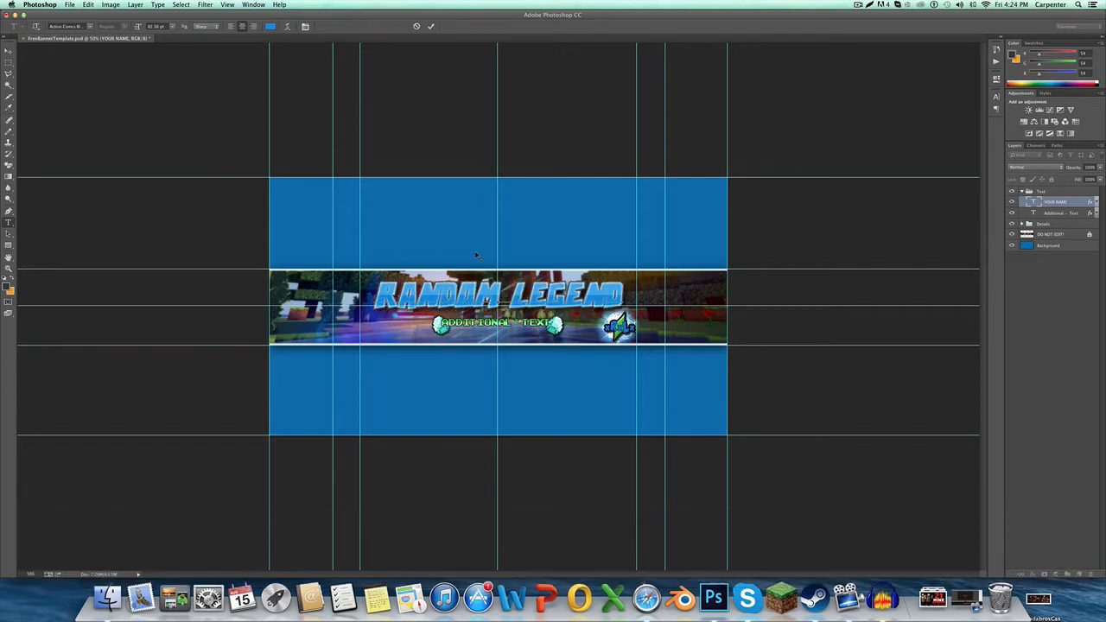
Scale the RANDOM LEGEND title down proportionally with Free Transform, undoing any accidental move of the whole Text group
click(8, 52)
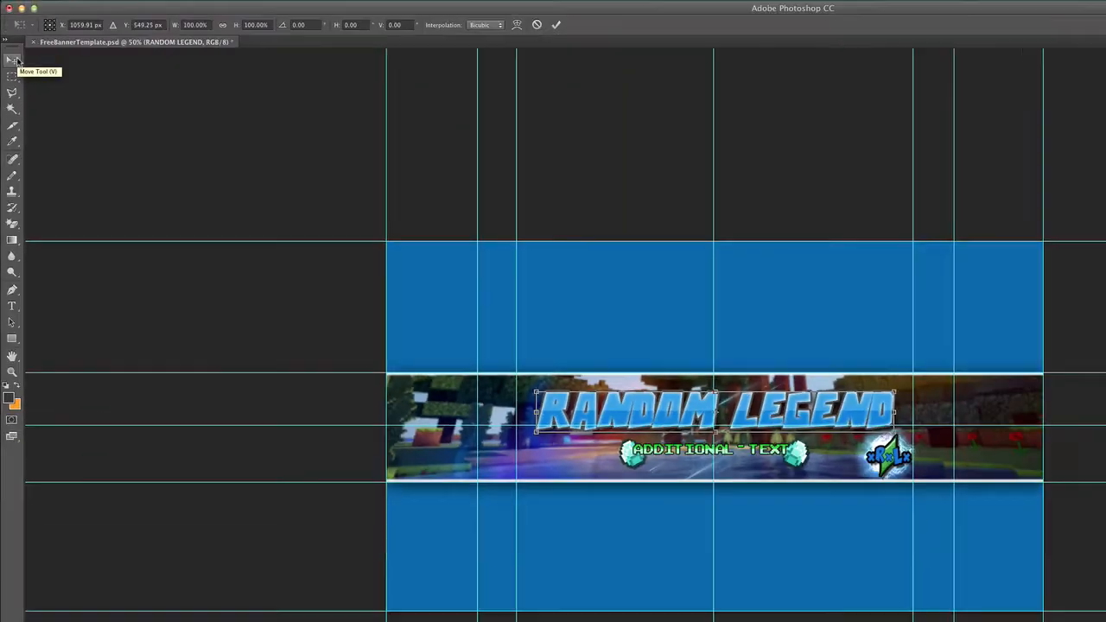
key(super+t)
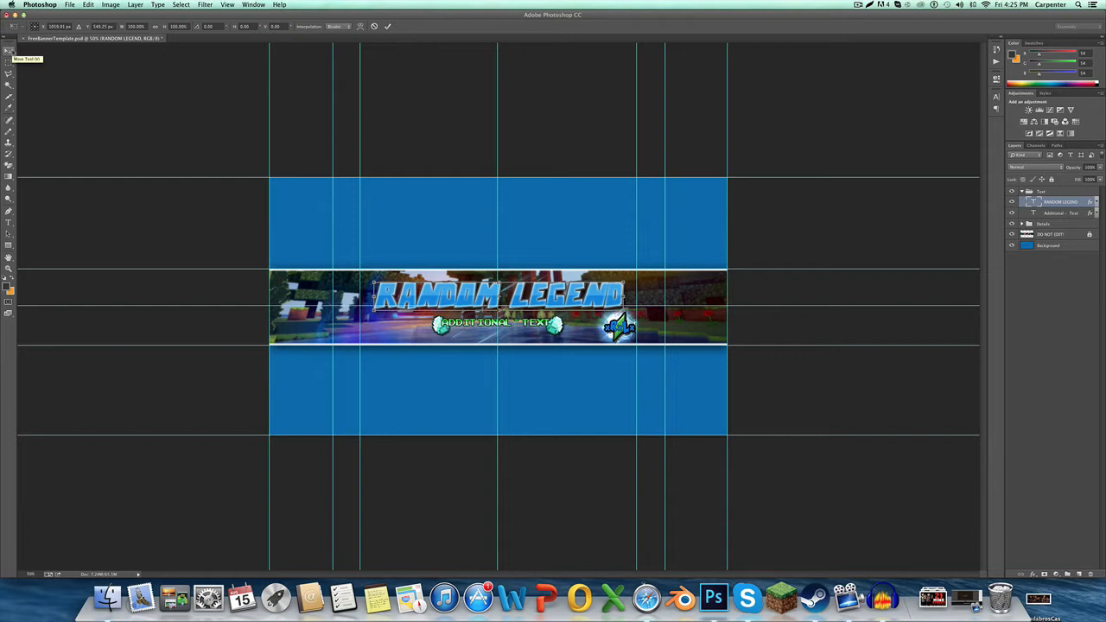
key(shift)
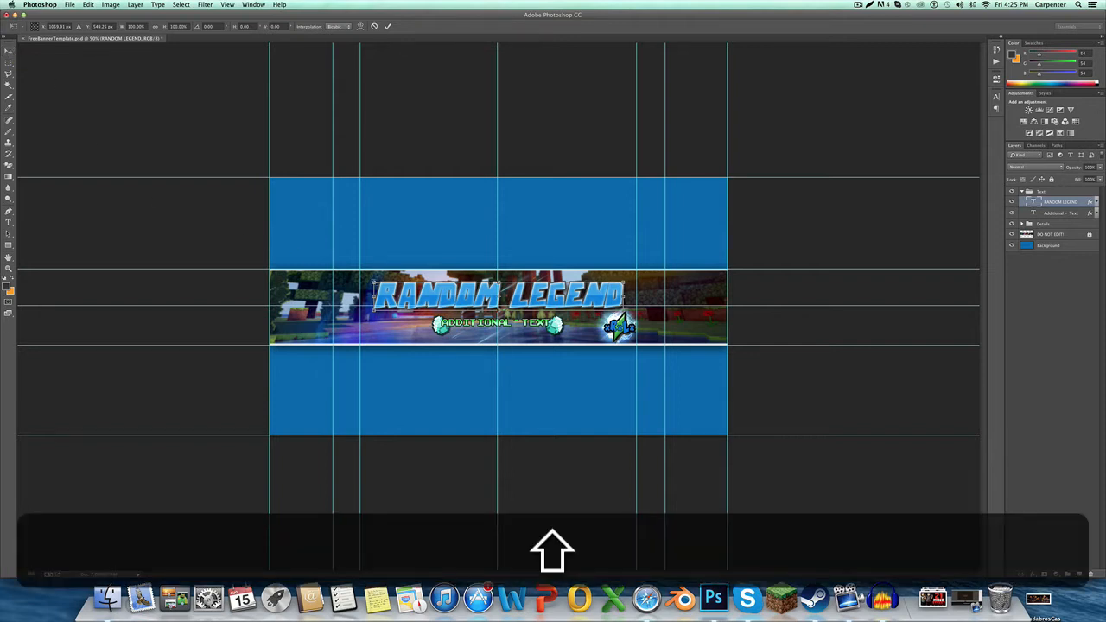
drag(374, 283, 430, 264)
key(Return)
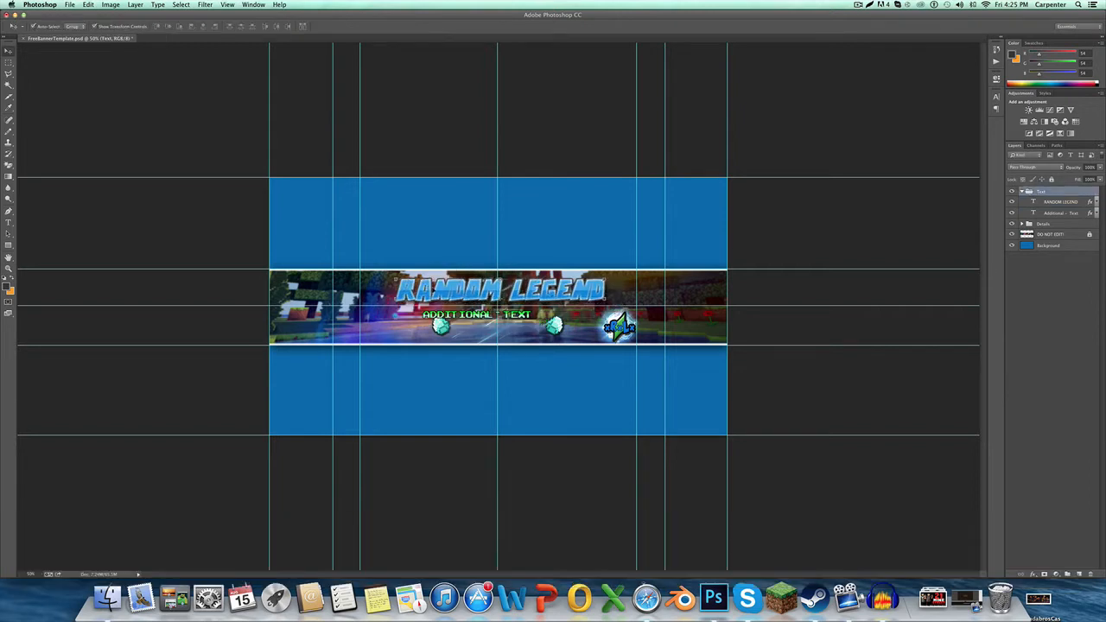
key(super+z)
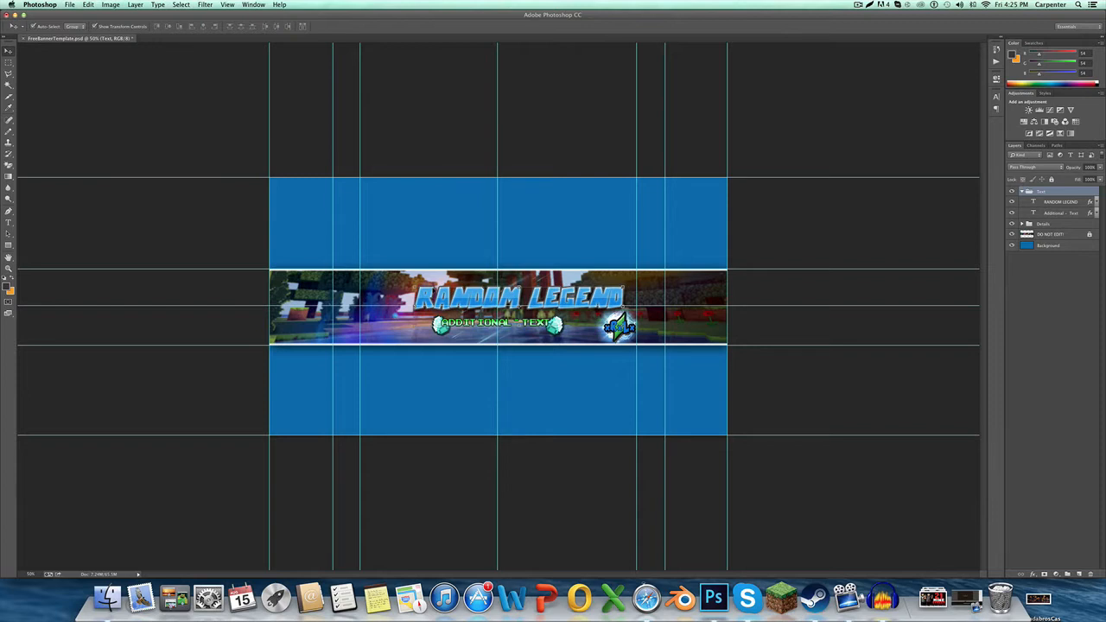
Show the rulers around the banner canvas, leaving the Text group untransformed
key(super+r)
key(super+t)
drag(463, 306, 460, 303)
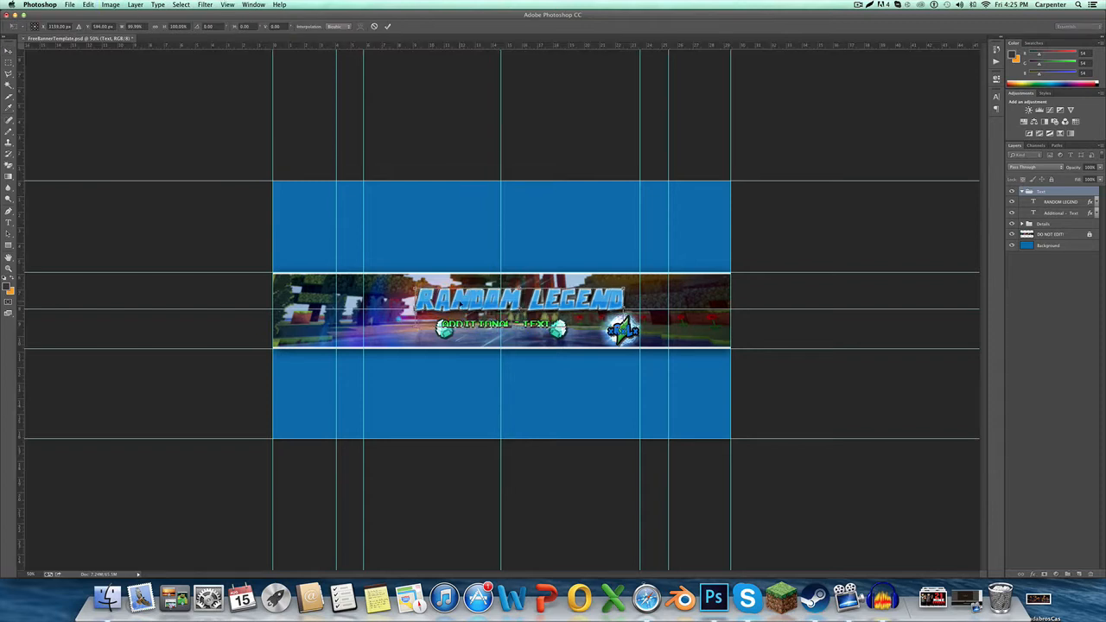
key(Escape)
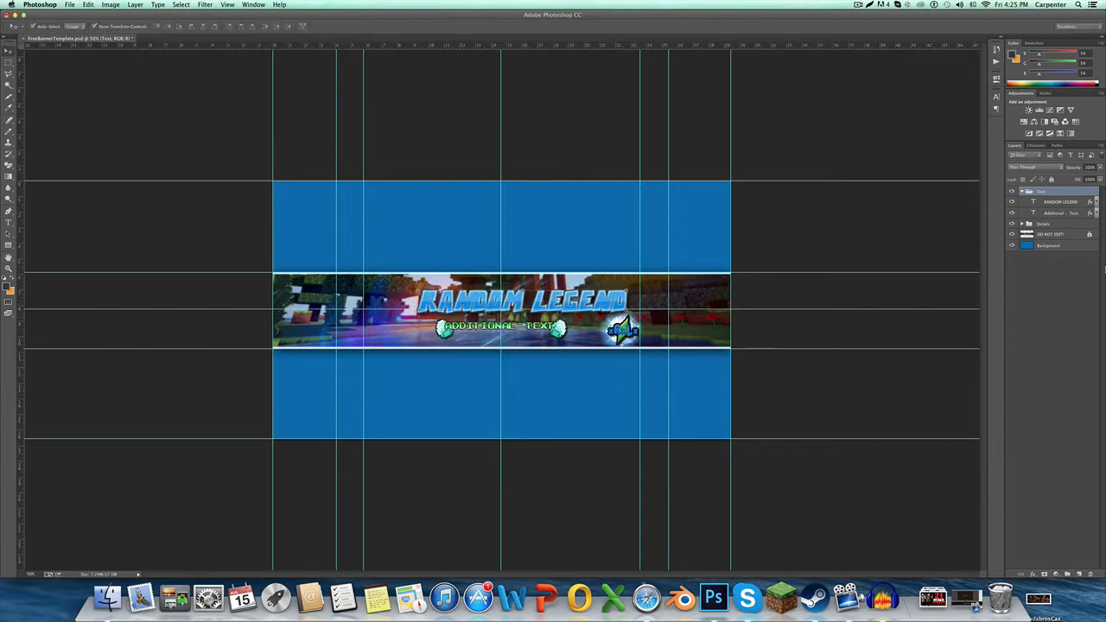
Move only the RANDOM LEGEND layer left to centre it on the banner's vertical middle guide, and deselect it
click(1056, 202)
key(super+t)
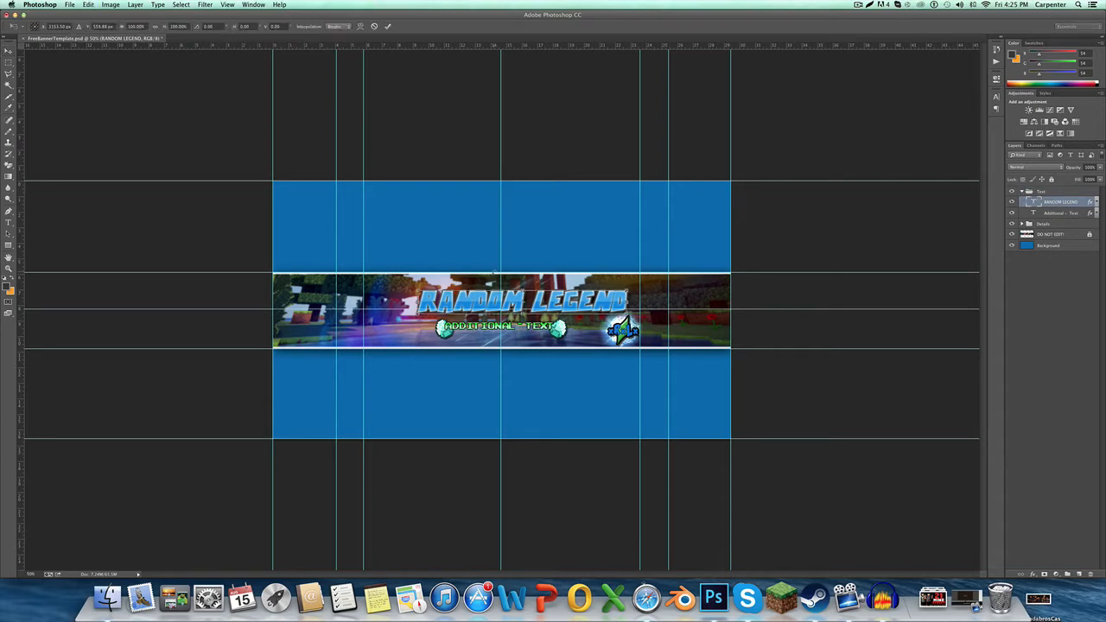
drag(557, 283, 531, 283)
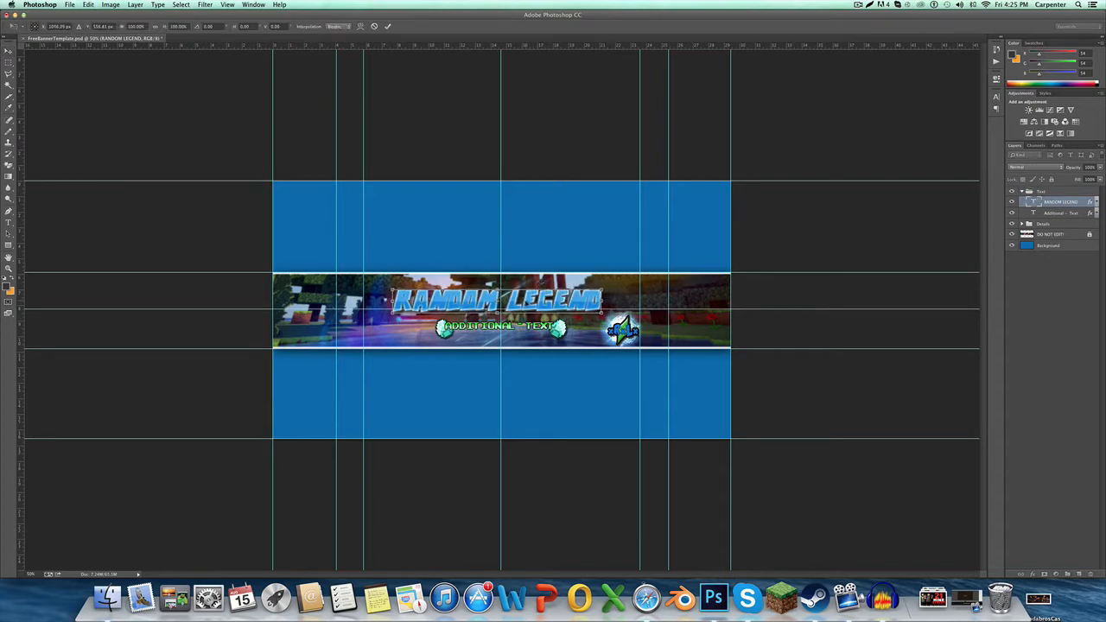
key(Return)
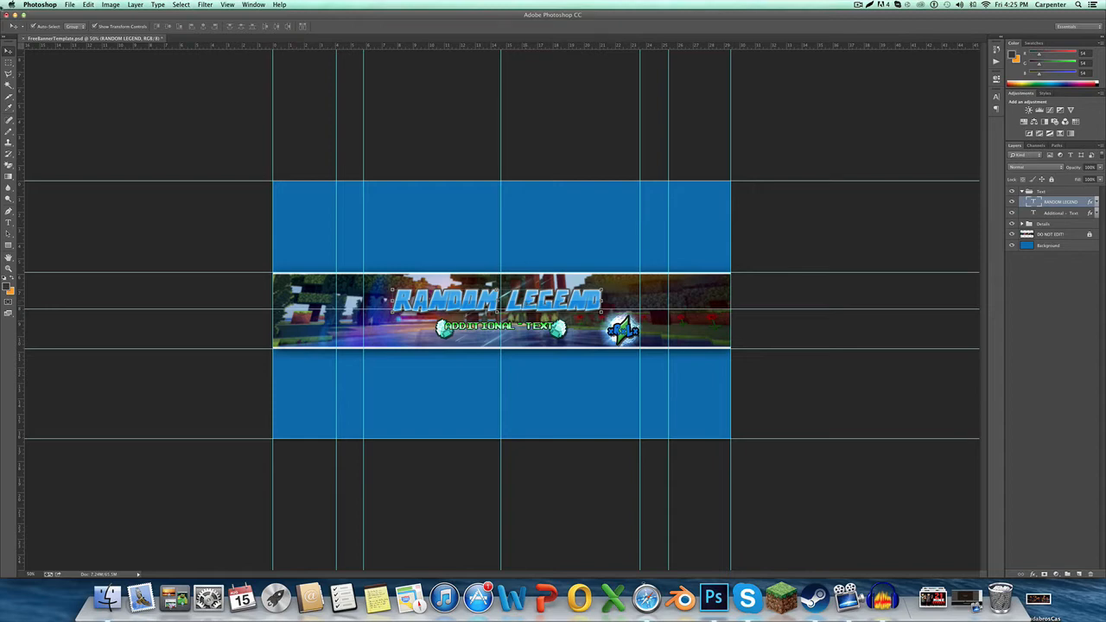
click(145, 102)
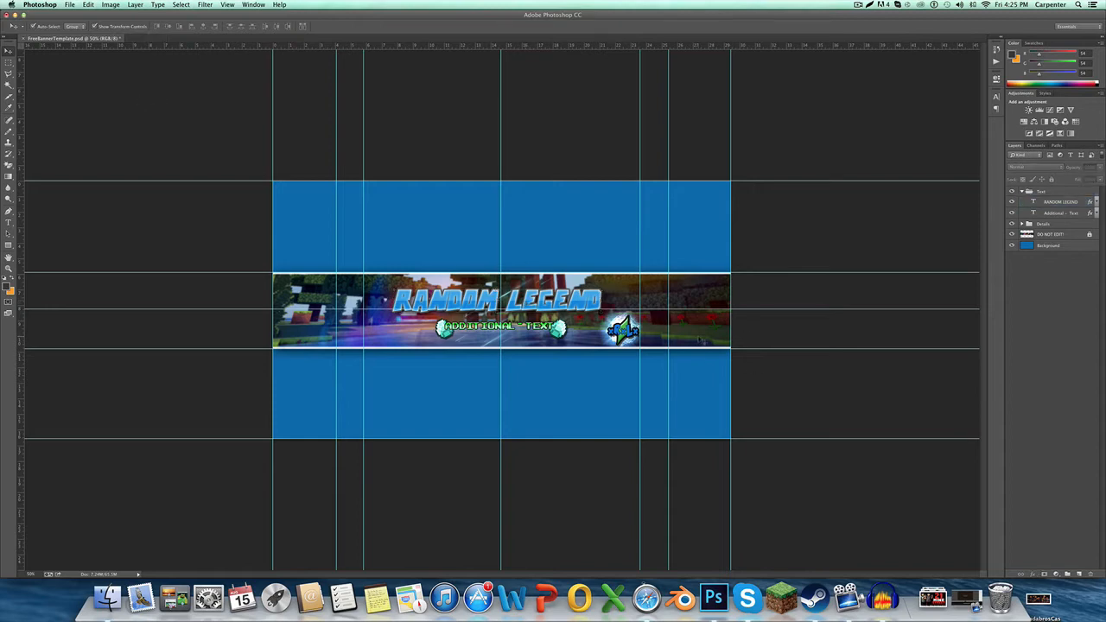
Replace the green Additional - Text line between the diamonds with PVP-MINECRAFT
click(1045, 204)
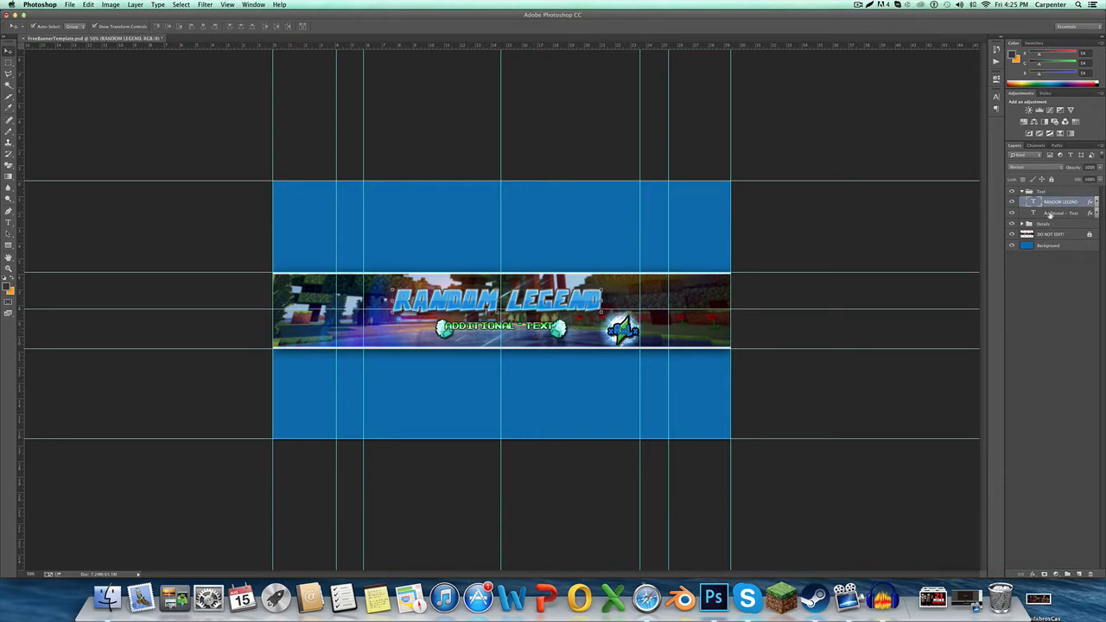
click(1050, 215)
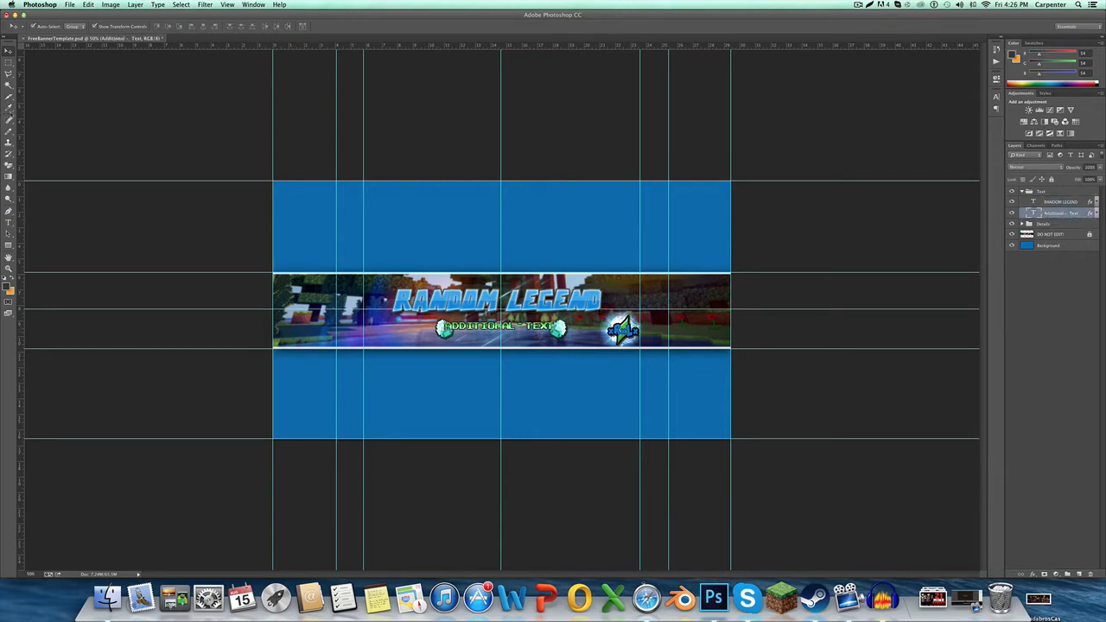
click(10, 222)
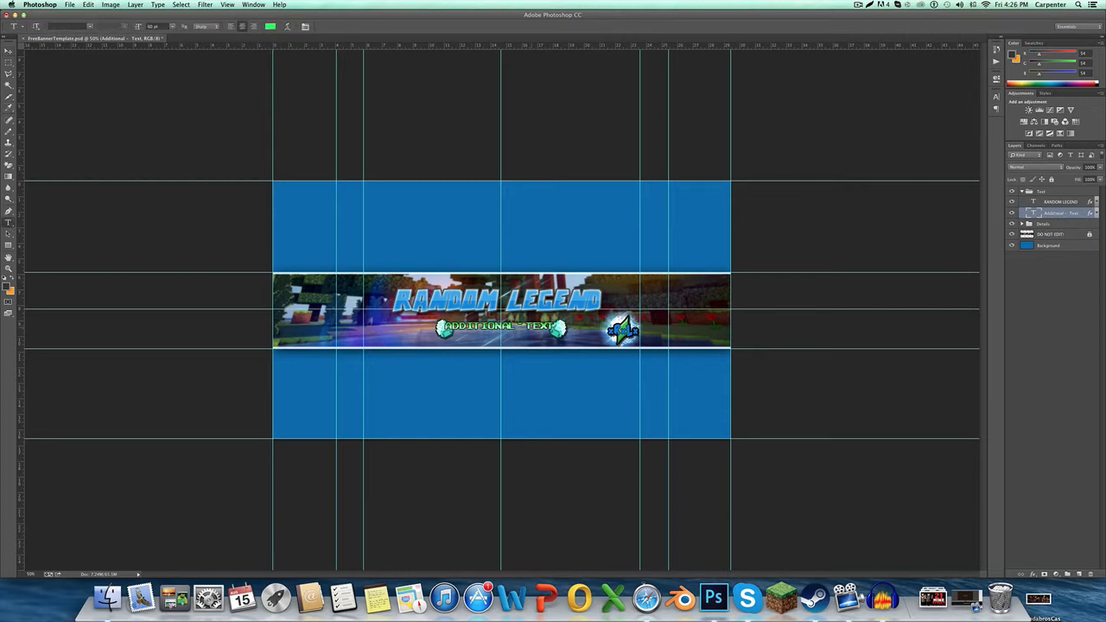
drag(553, 326, 439, 326)
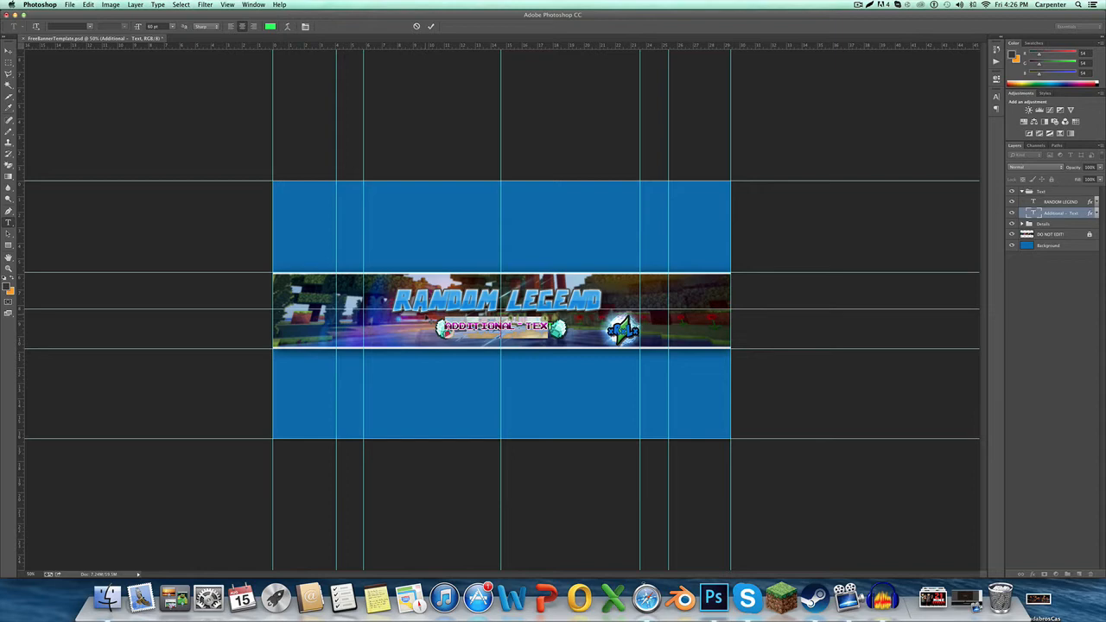
key(BackSpace)
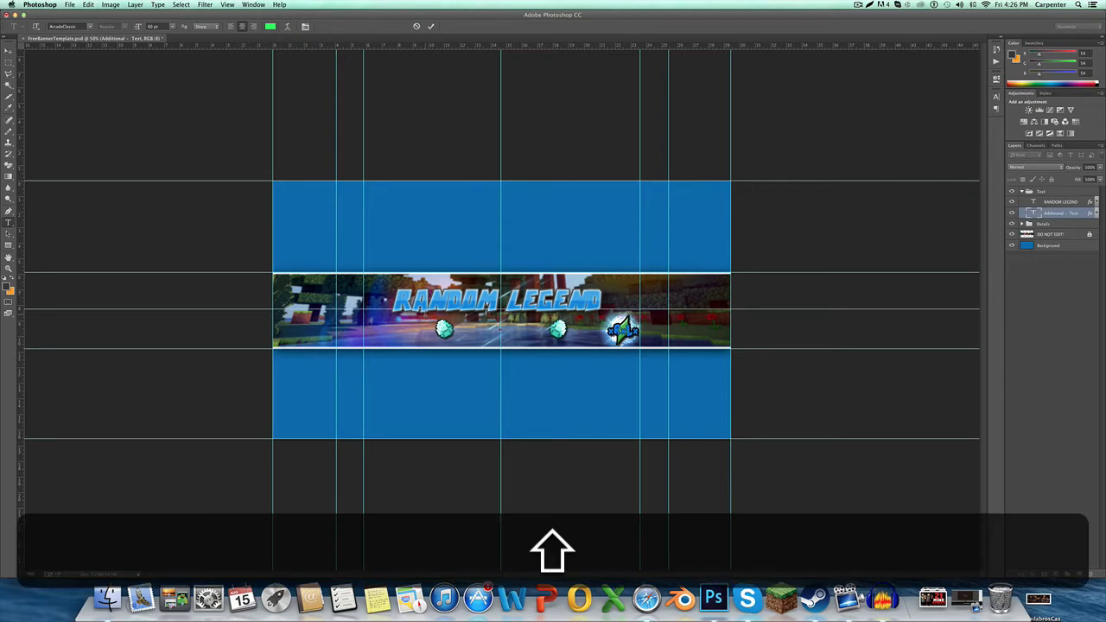
text(PVP)
key(BackSpace)
text(P )
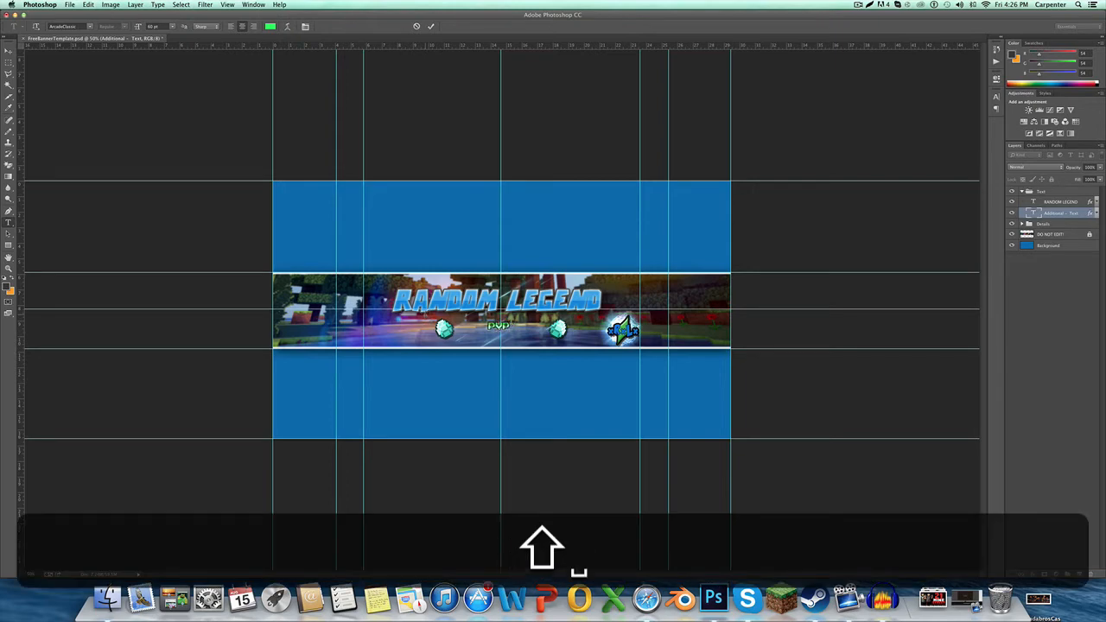
text(MINE)
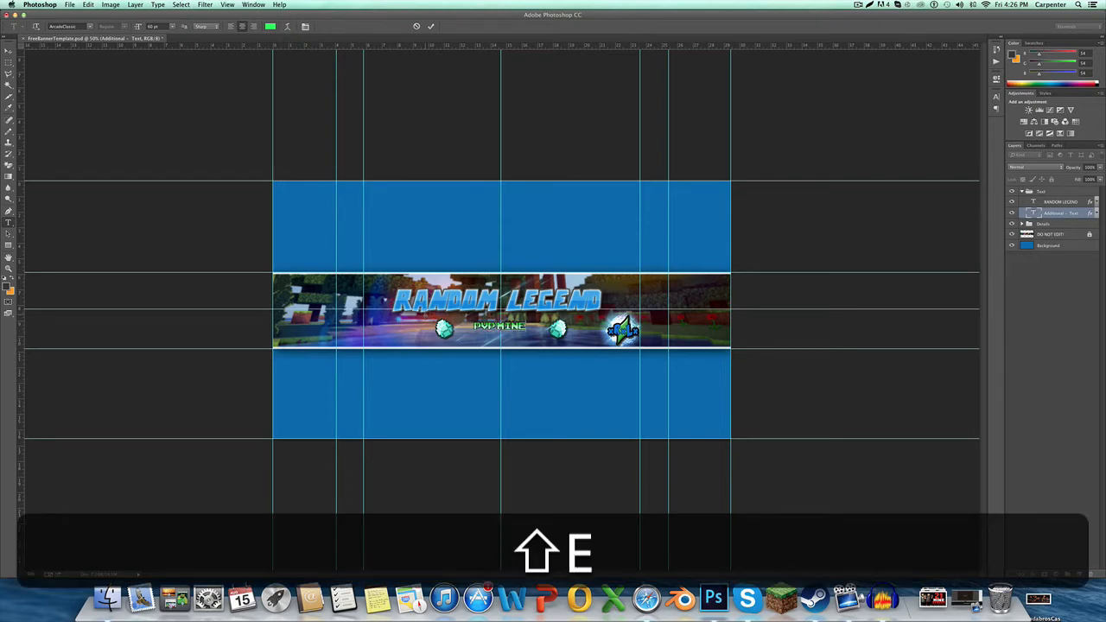
text(CRAFT)
key(shift+Left)
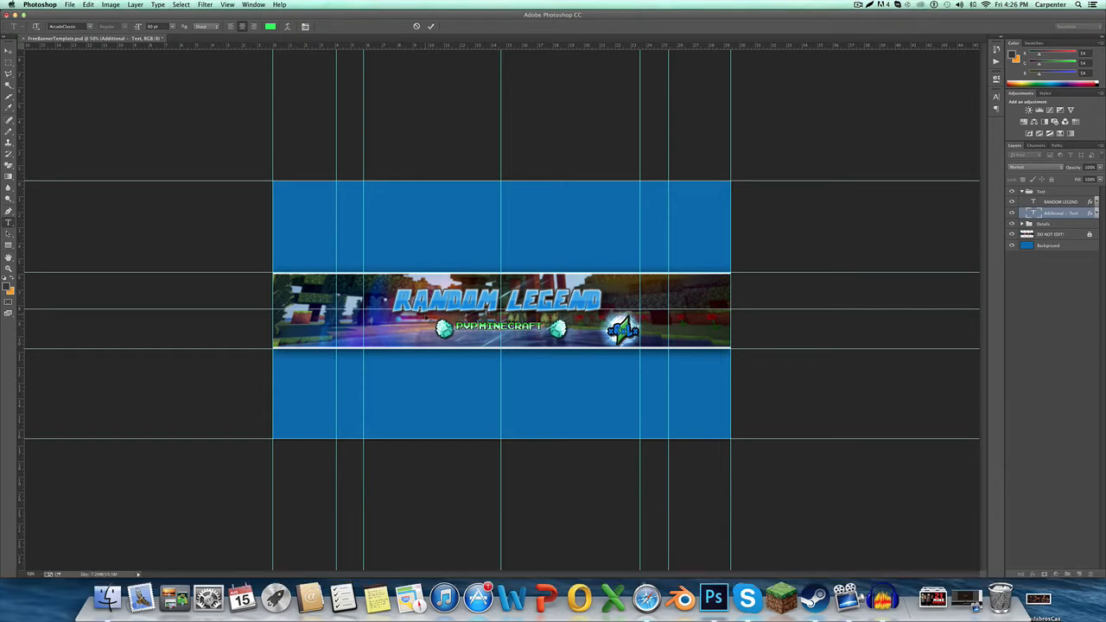
text(-)
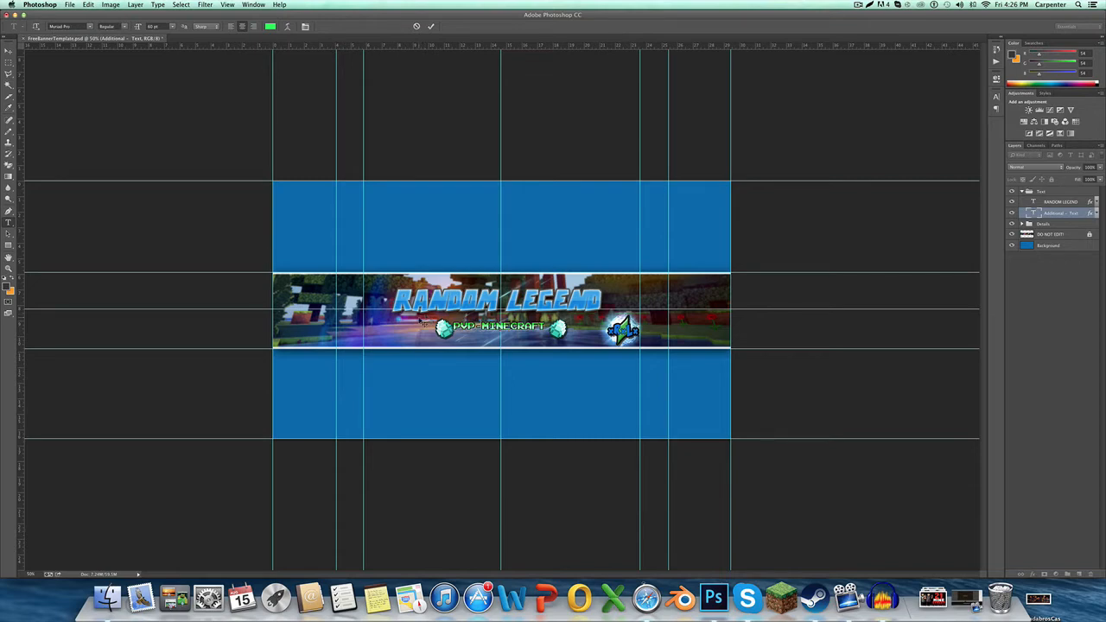
text(dawdh)
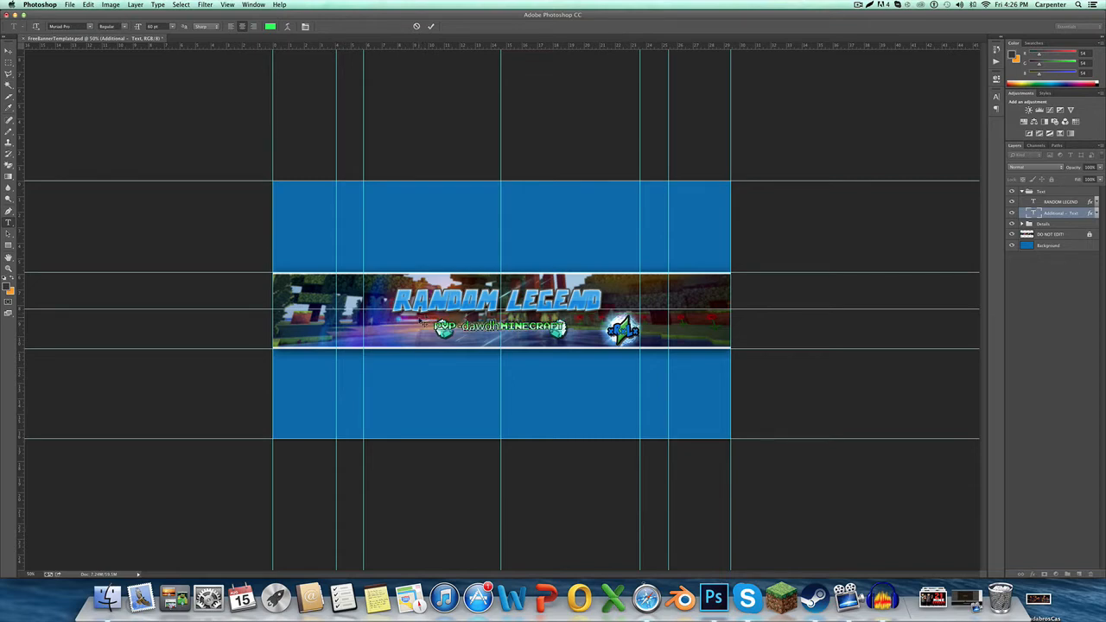
key(BackSpace)
key(BackSpace)
key(BackSpace)
key(BackSpace)
key(BackSpace)
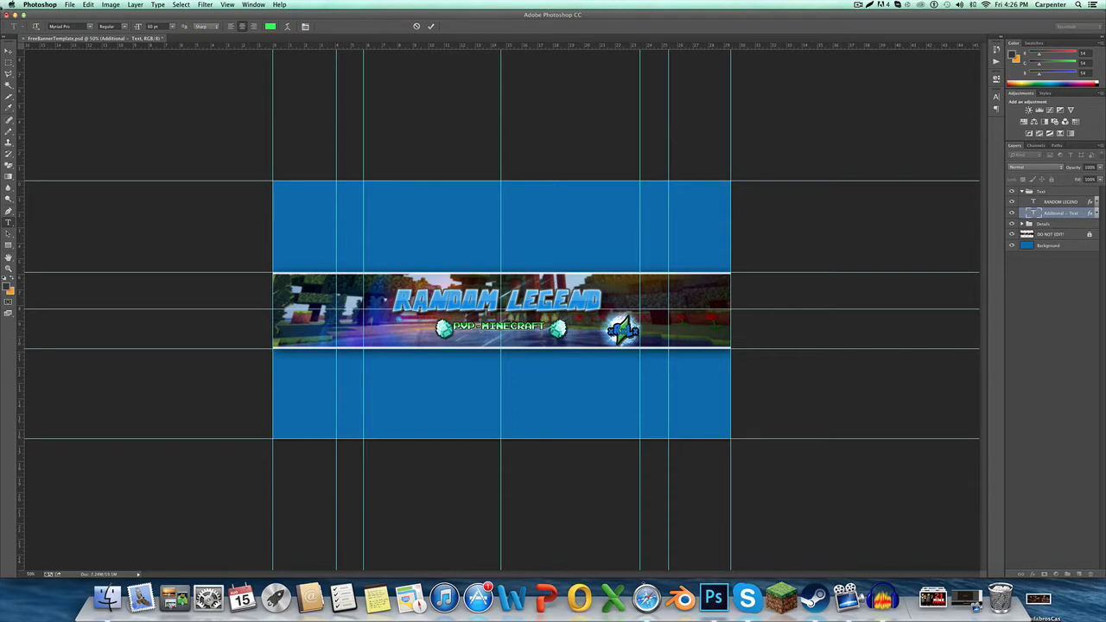
Nudge the PVP-MINECRAFT text slightly right with Free Transform to centre it between the two diamonds, and deselect the layer
click(8, 51)
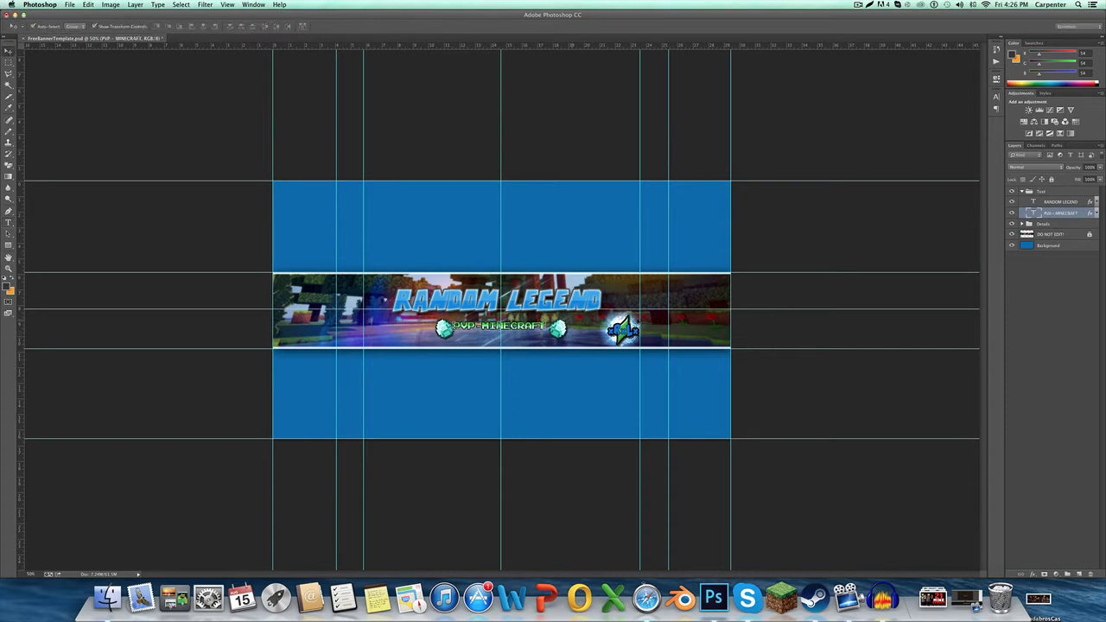
key(alt+super+t)
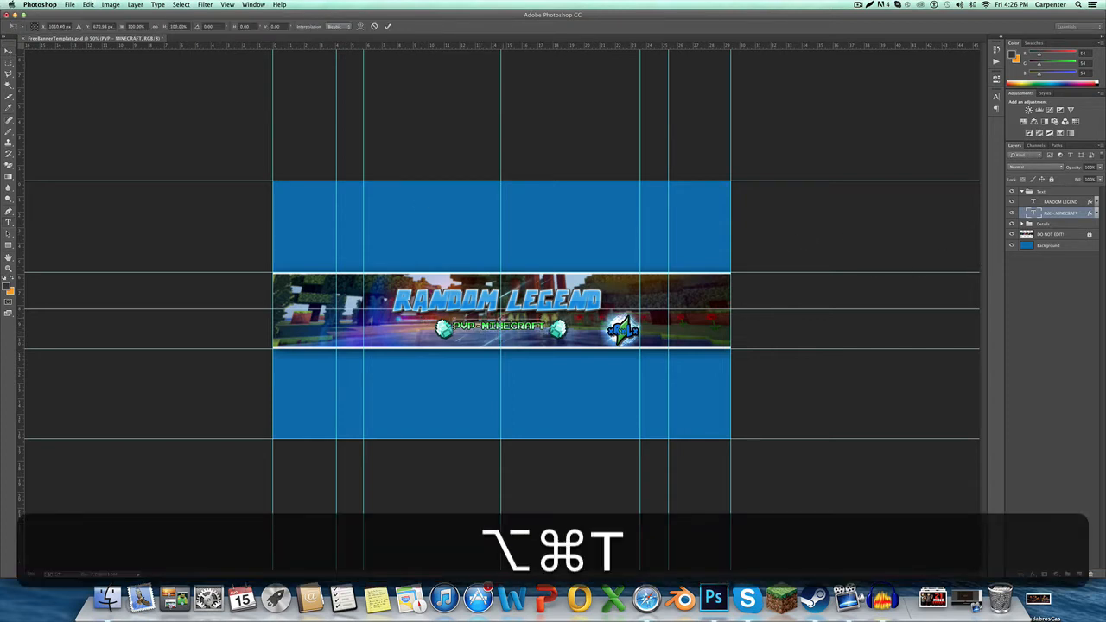
key(shift+super+t)
drag(515, 326, 517, 327)
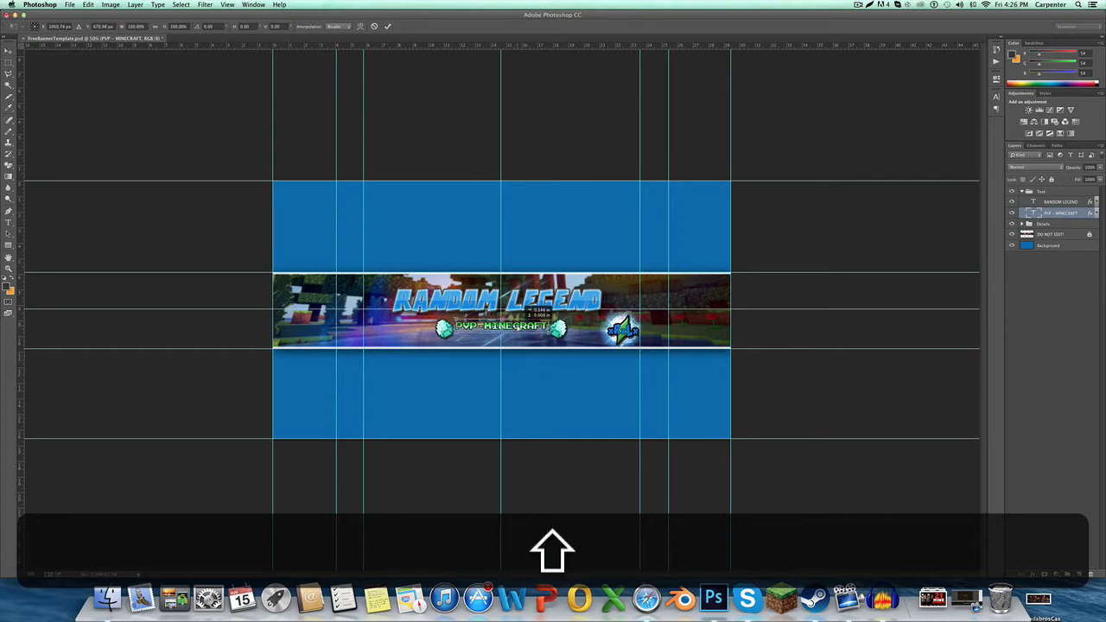
key(Return)
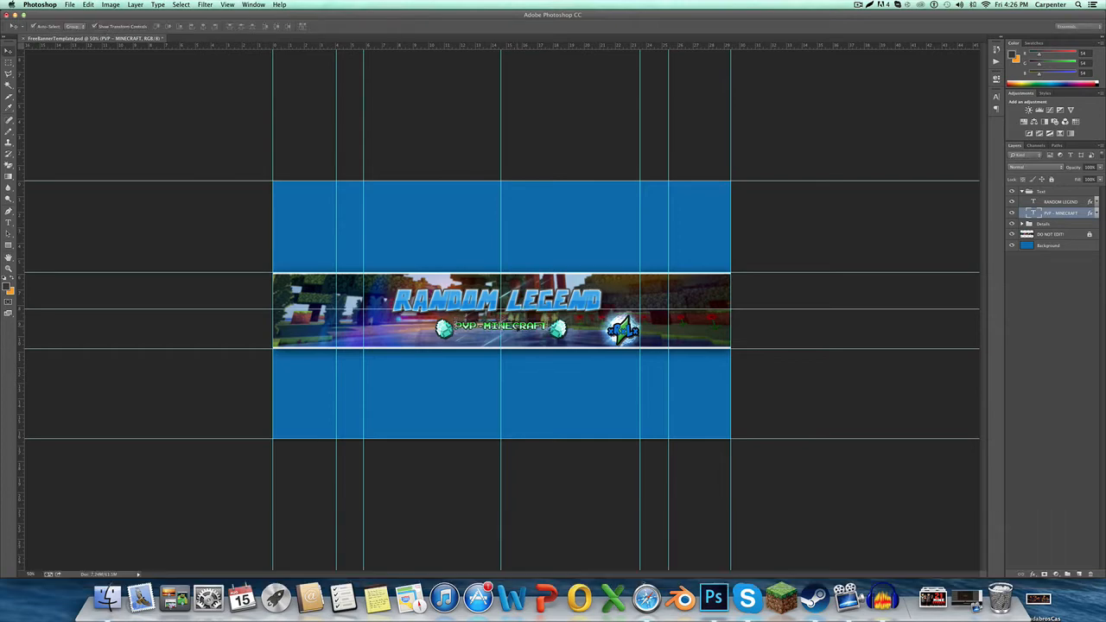
click(866, 152)
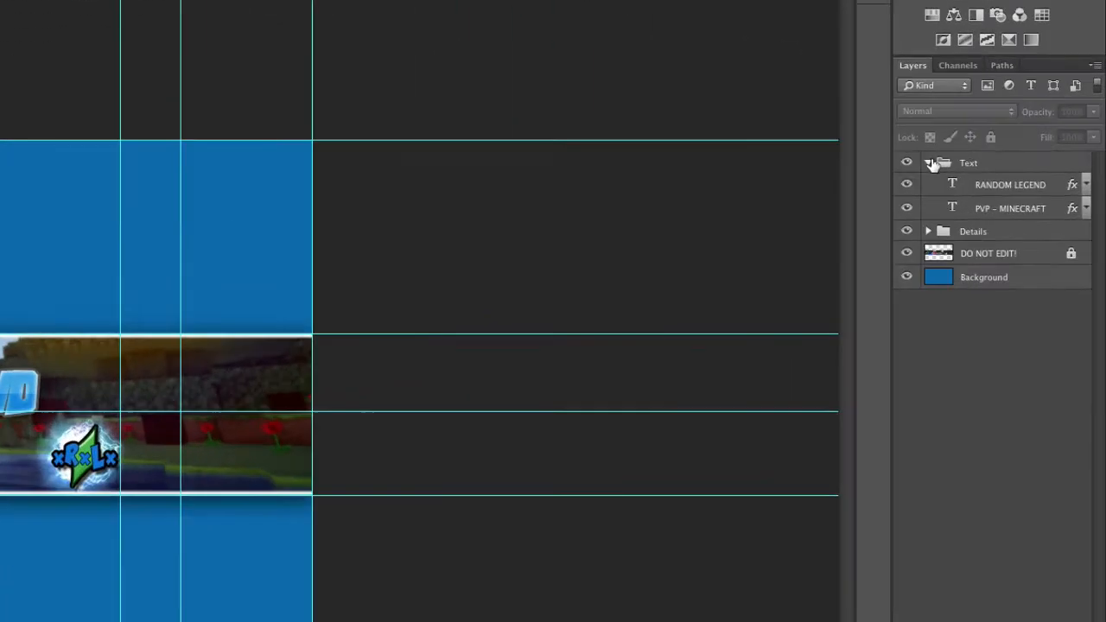
Collapse the Text group and expand the Details group, checking the banner with its Comets layer hidden and shown
click(928, 164)
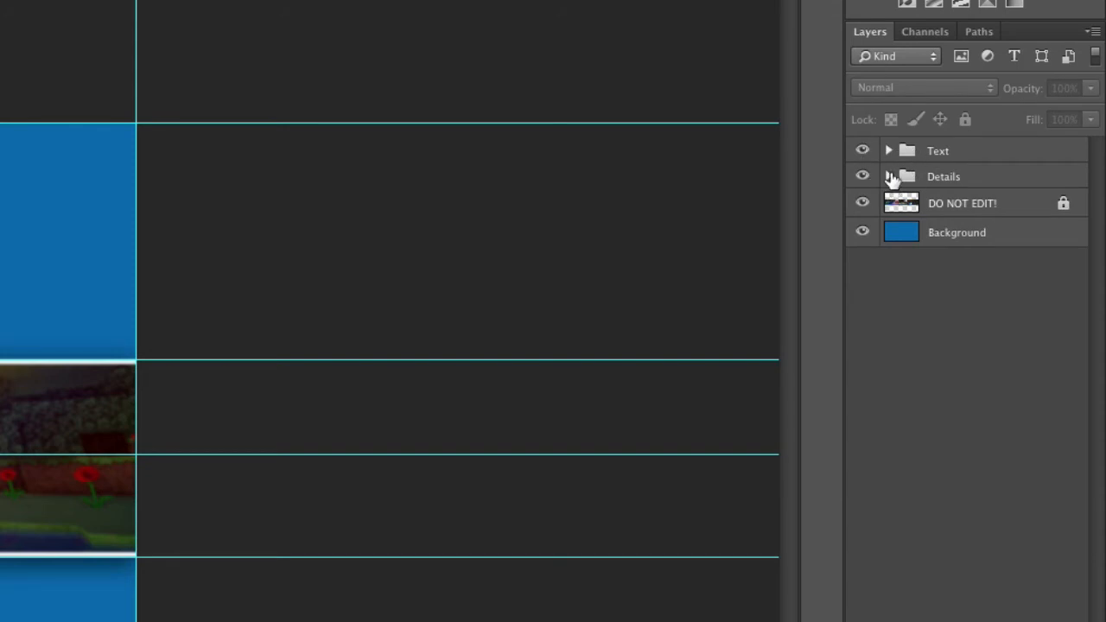
click(890, 177)
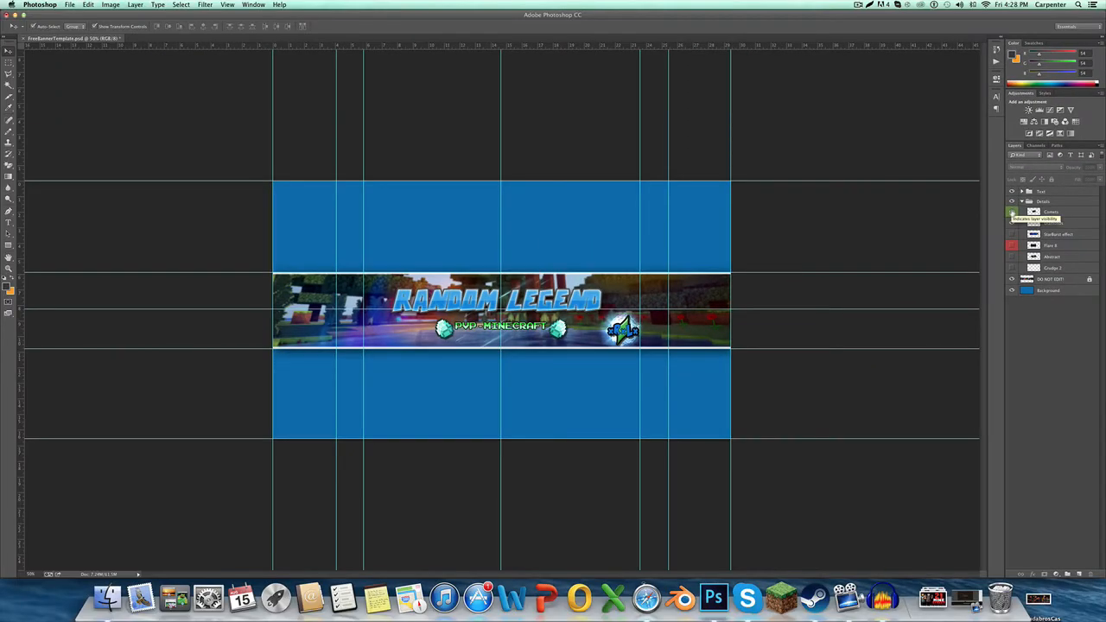
click(1012, 213)
click(1012, 213)
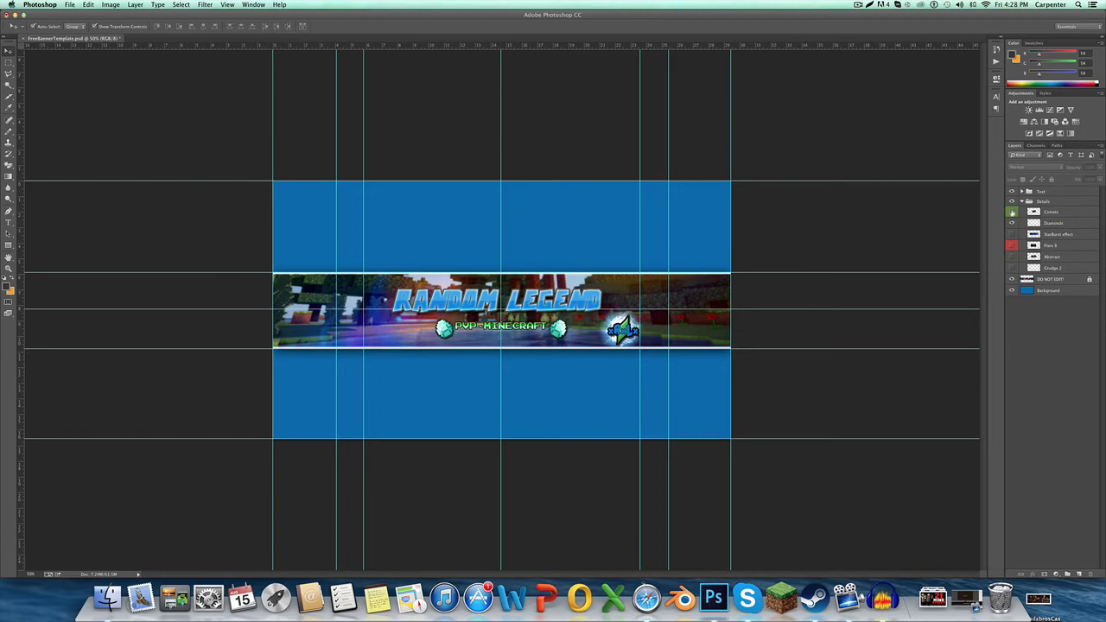
click(1012, 213)
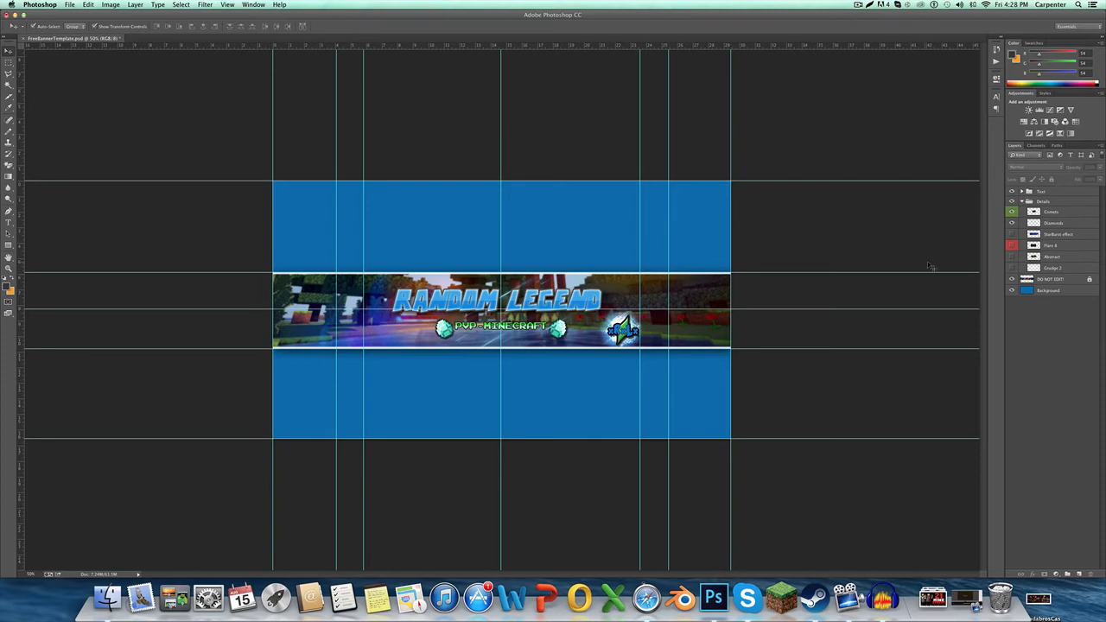
Compare the banner with and without the Diamonds layer, leaving the diamonds shown
click(1012, 223)
click(1012, 223)
click(1012, 223)
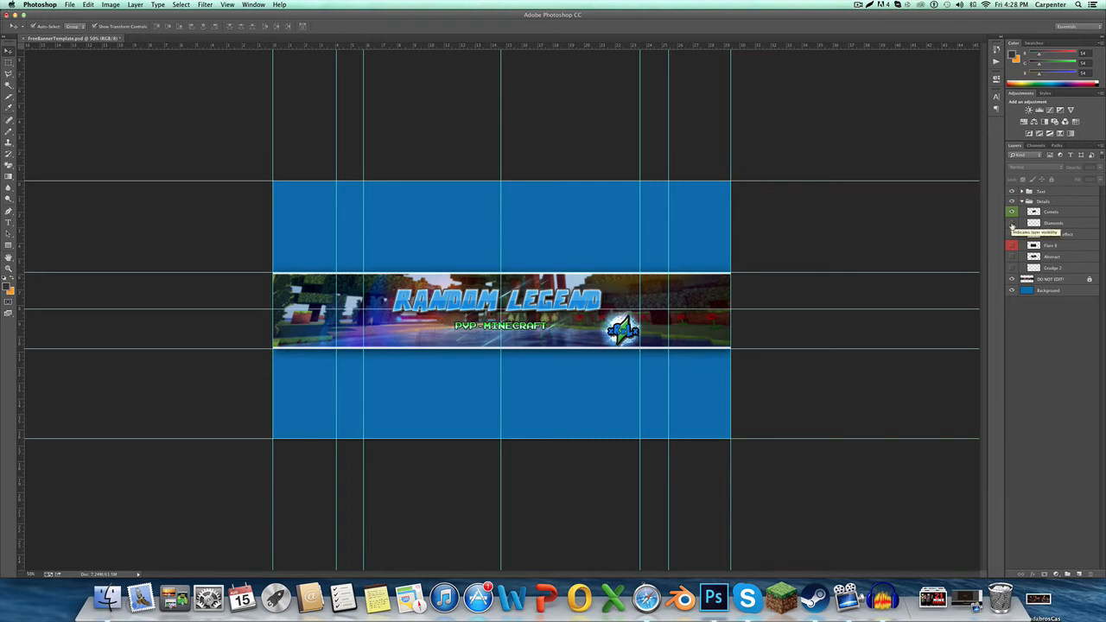
click(1012, 223)
click(1012, 223)
click(1012, 222)
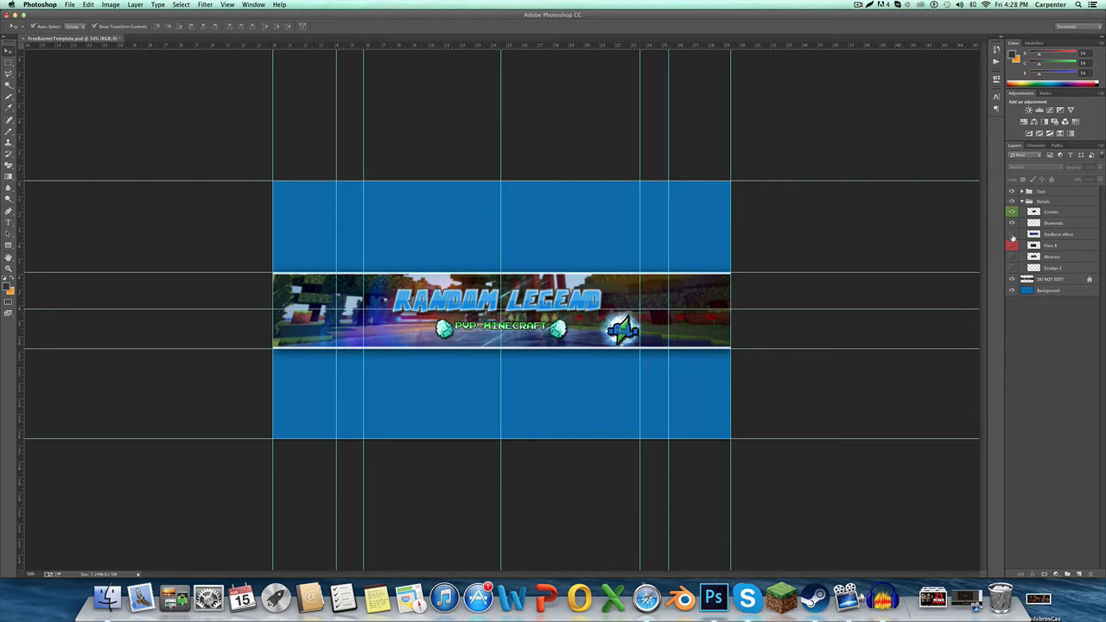
Preview the StarBurst effect, Flare 8 and Abstract layers on the banner one at a time, hiding each again
click(1012, 235)
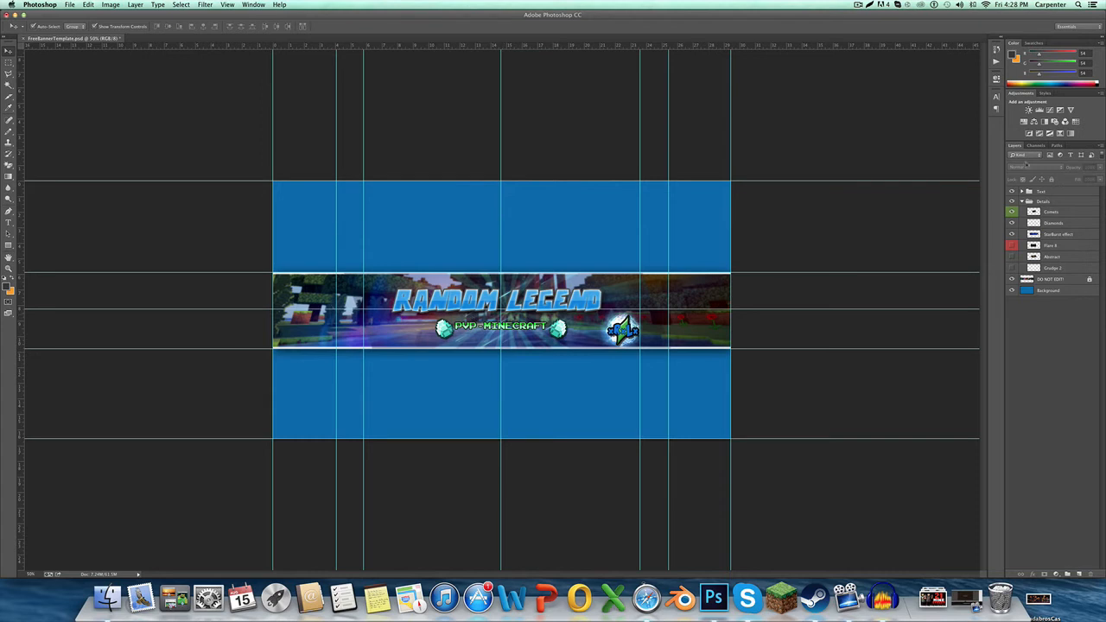
click(1013, 234)
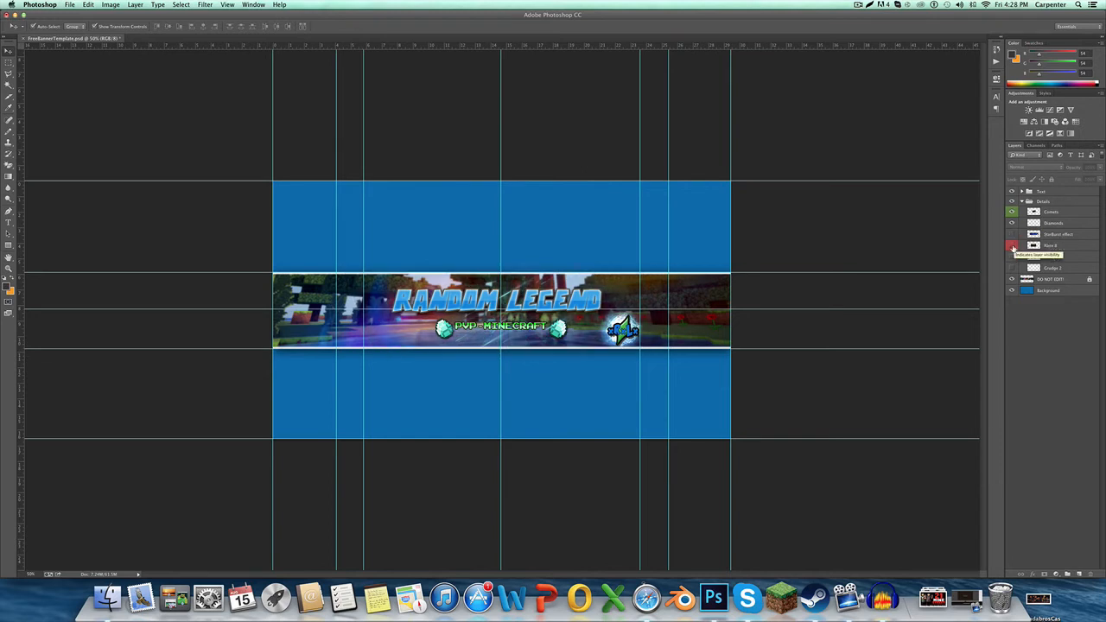
click(1012, 246)
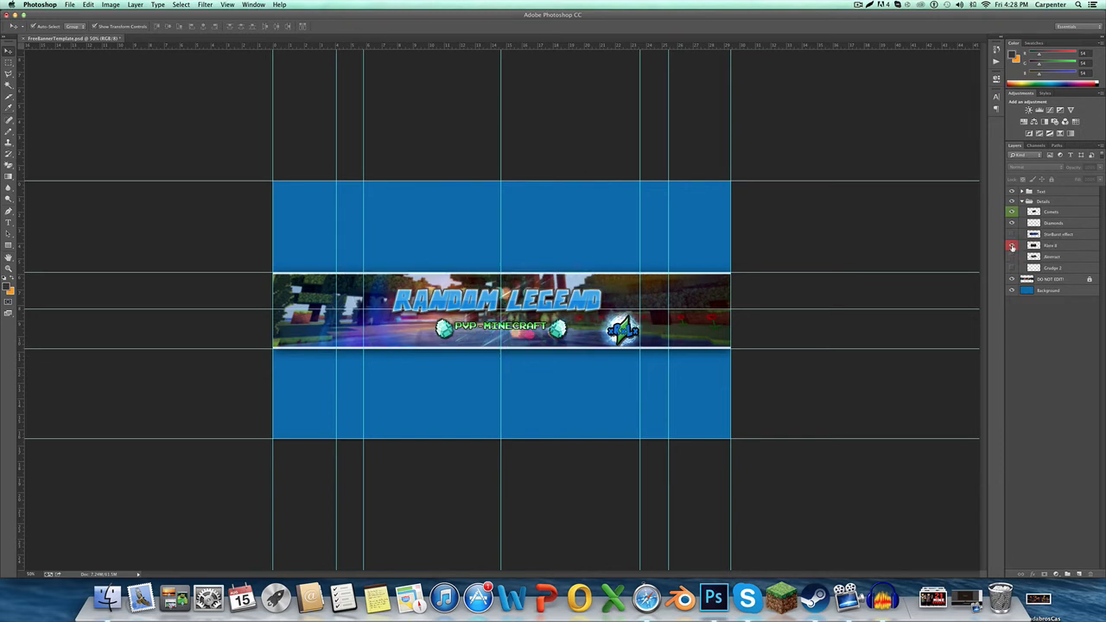
click(1012, 246)
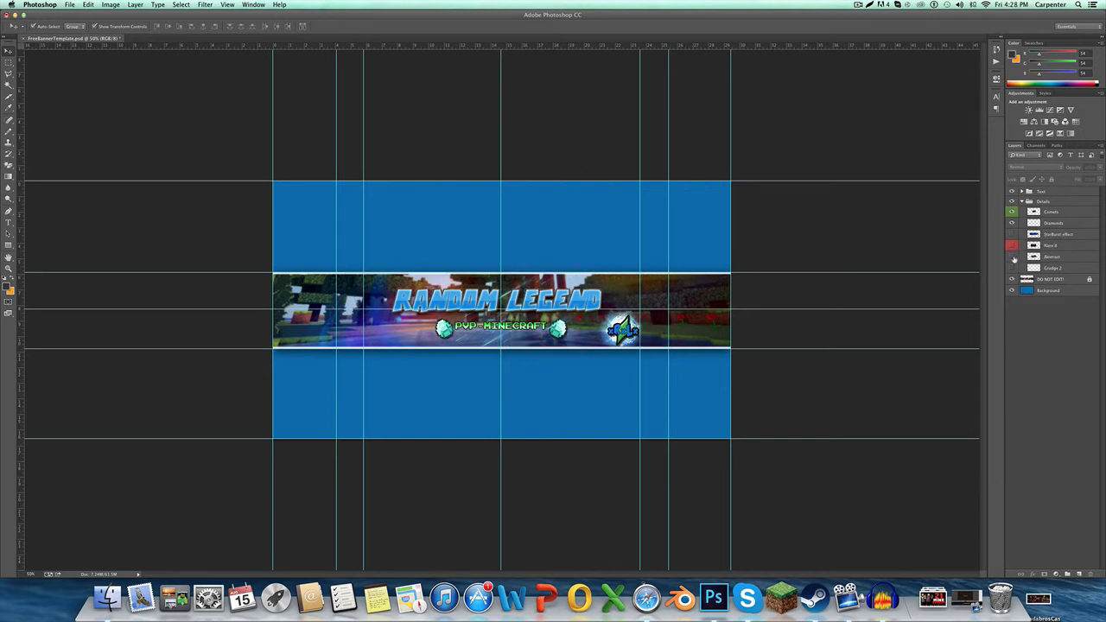
click(1012, 257)
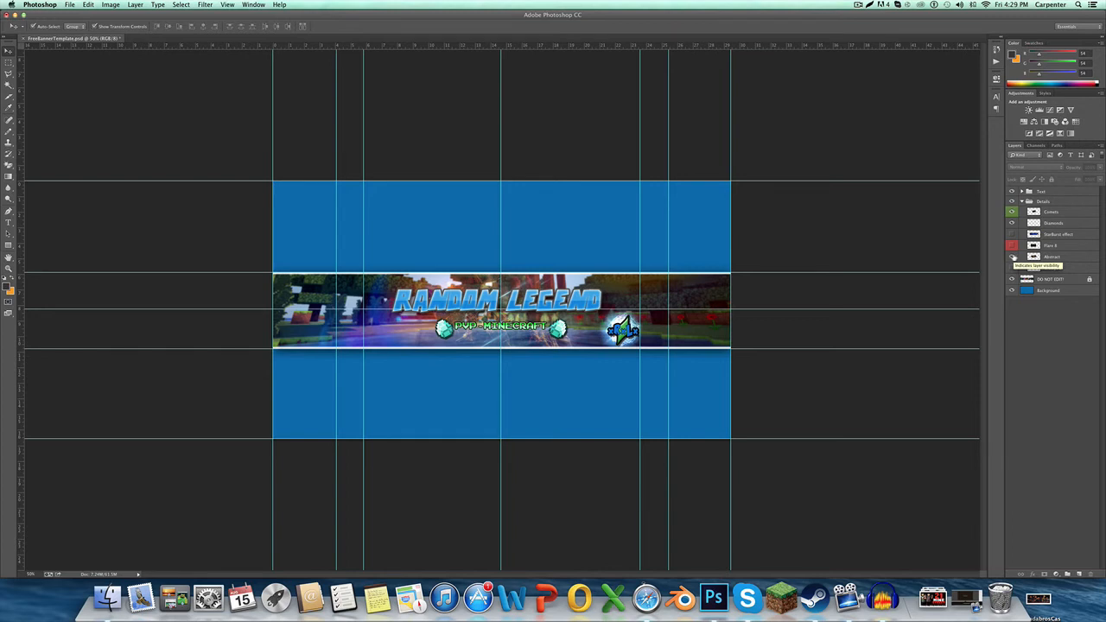
click(1012, 256)
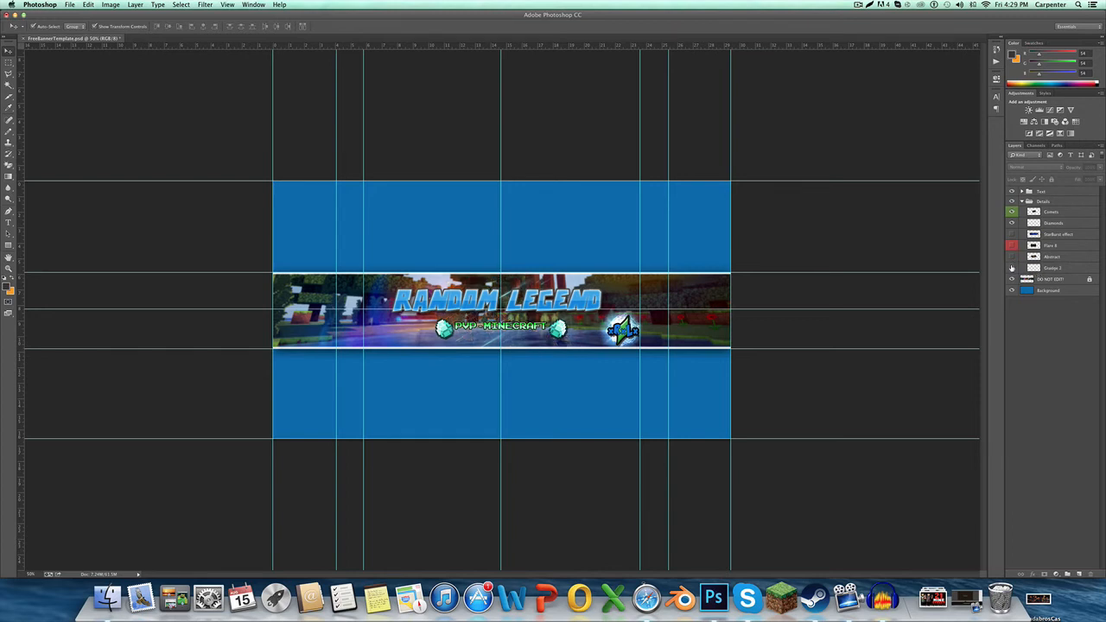
Show the Grudge 2 and StarBurst effect layers on the banner, and collapse the Details group
click(1013, 268)
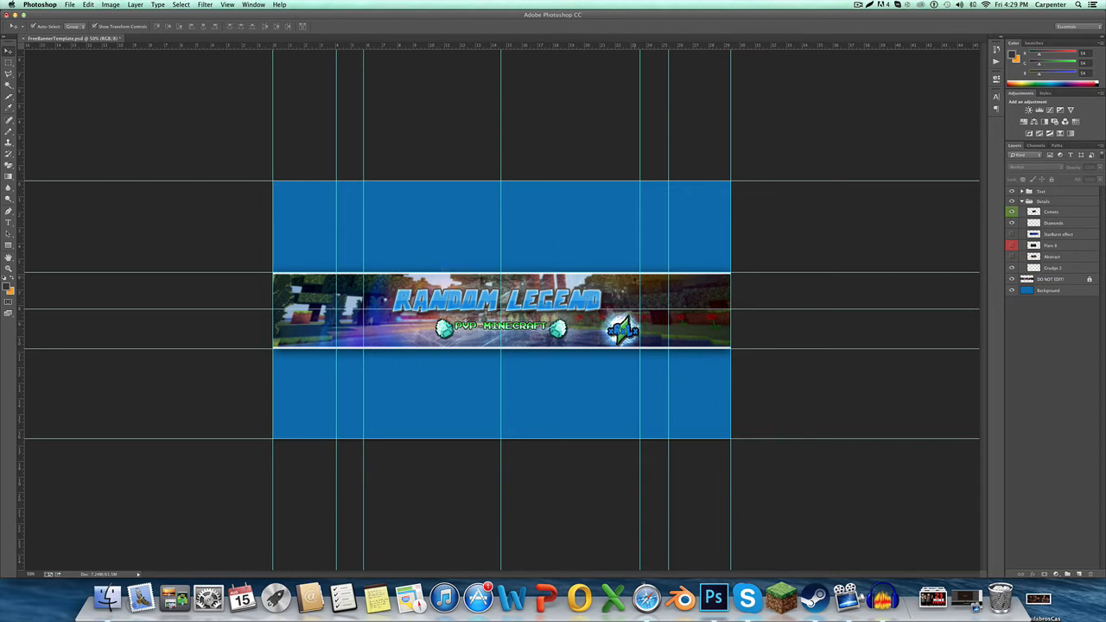
click(1012, 234)
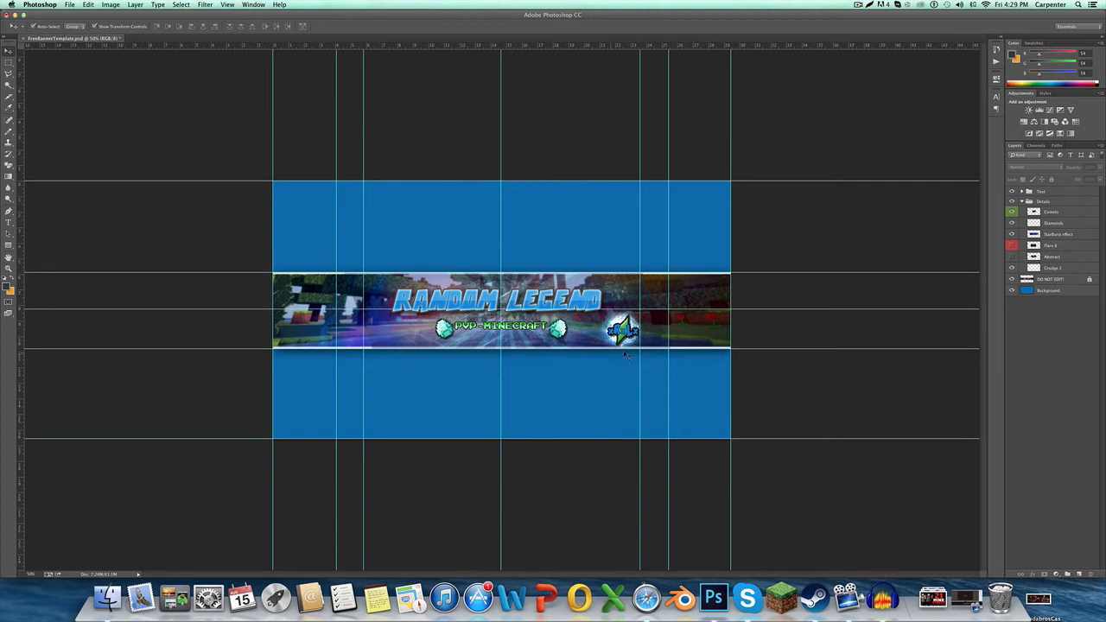
click(1022, 201)
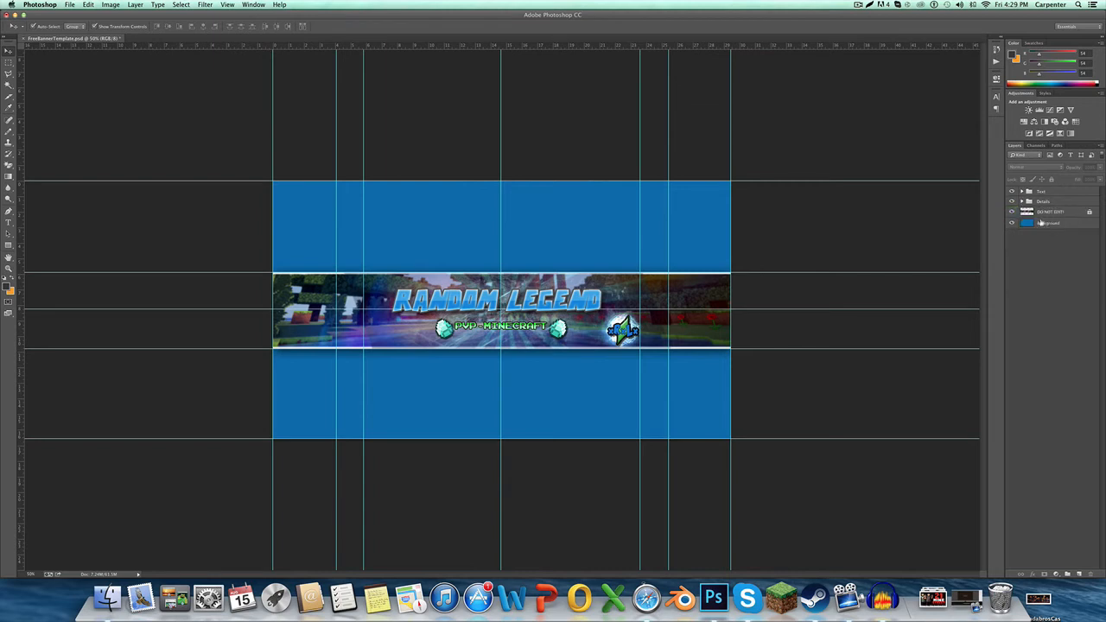